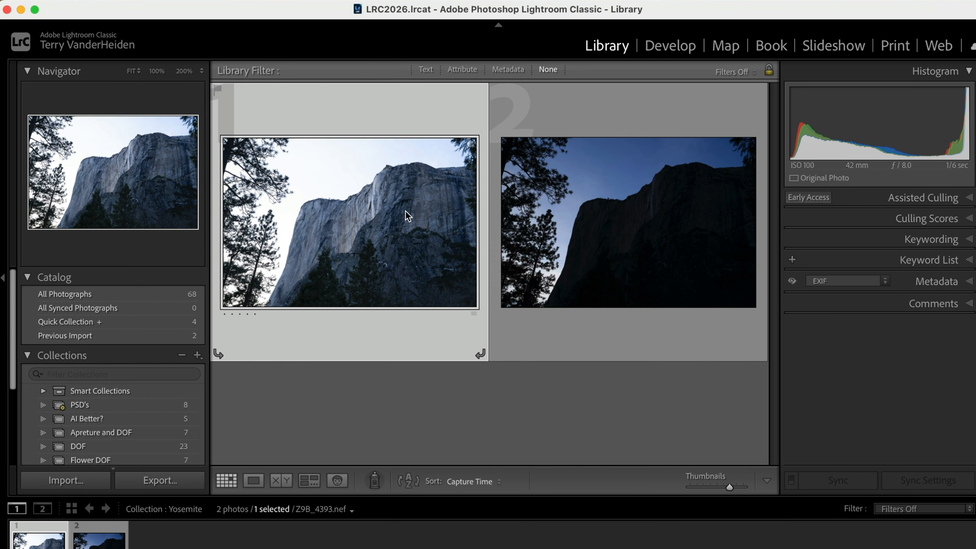
Step: Open the brighter photo Z9B_4393.nef in Develop and set its white balance by sampling a neutral spot on the rock face
{"action": "double_click", "coordinate": [394, 232]}
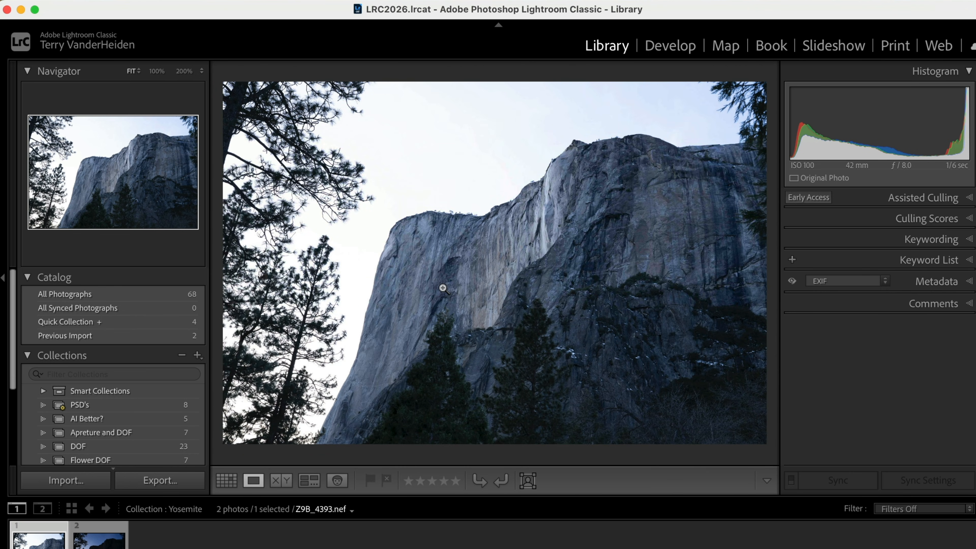
{"action": "left_click", "coordinate": [671, 47]}
{"action": "left_click", "coordinate": [801, 307]}
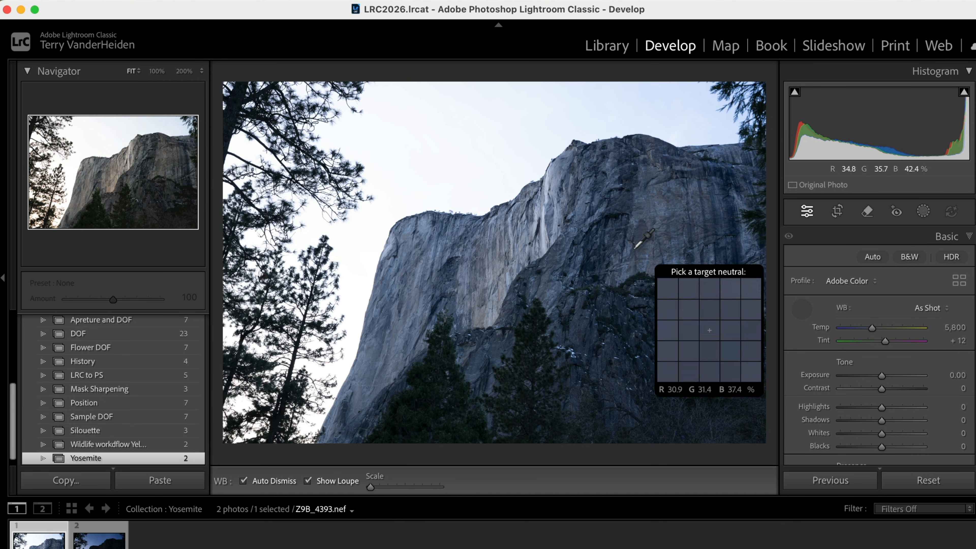
{"action": "left_click", "coordinate": [578, 261]}
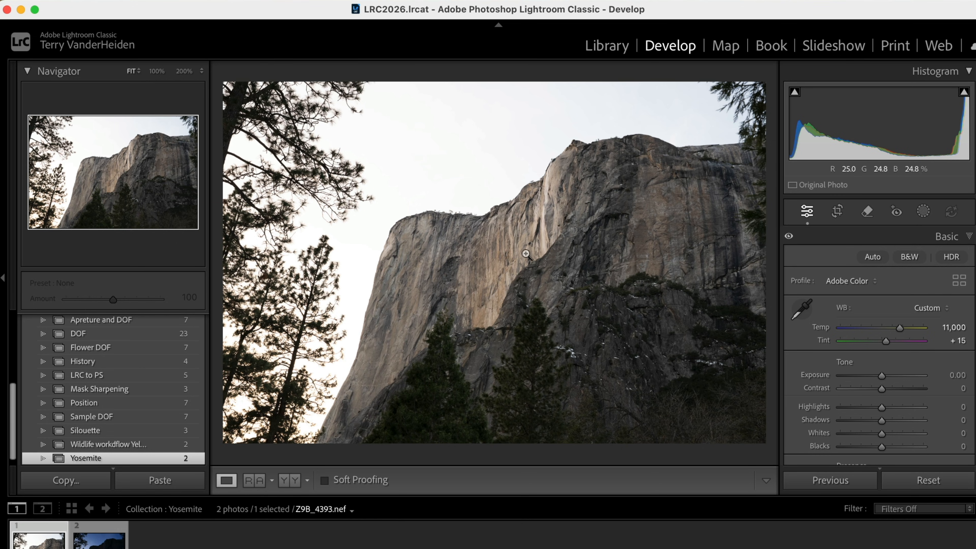
Step: Open Z9B_4393.nef and Z9B_4395.nef together from the Library grid as layers in one Photoshop document
{"action": "left_click", "coordinate": [118, 539]}
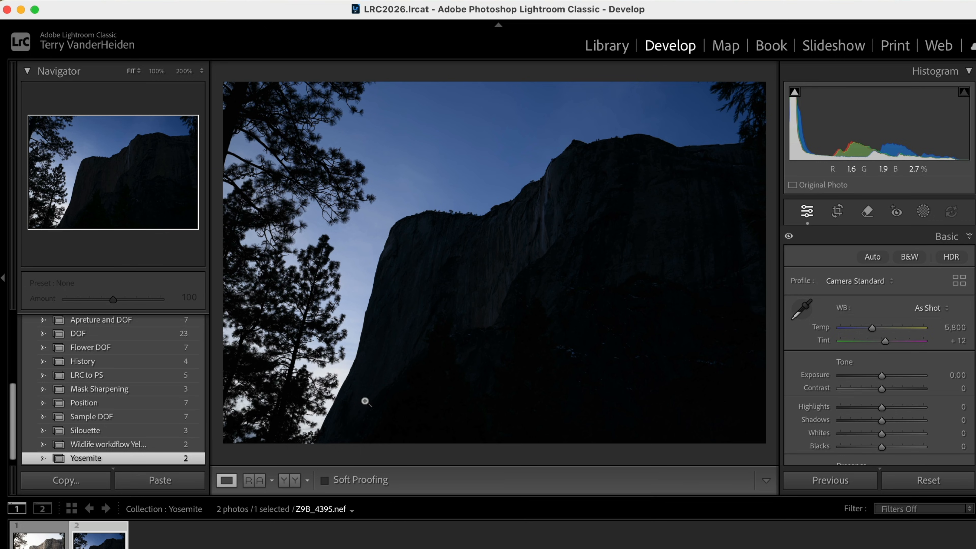
{"action": "key", "text": "c"}
{"action": "left_click", "coordinate": [382, 284]}
{"action": "left_click", "coordinate": [565, 284]}
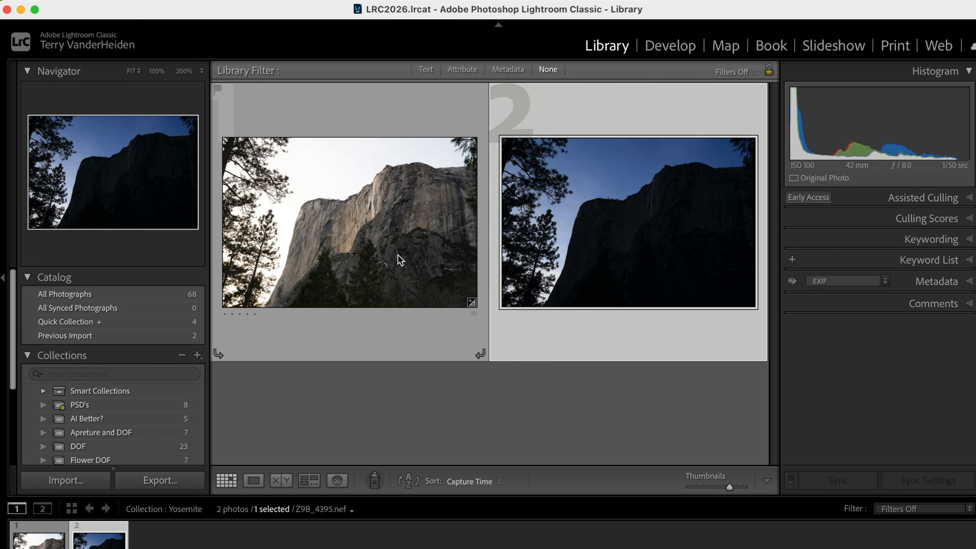
{"action": "left_click", "coordinate": [396, 255], "text": "shift"}
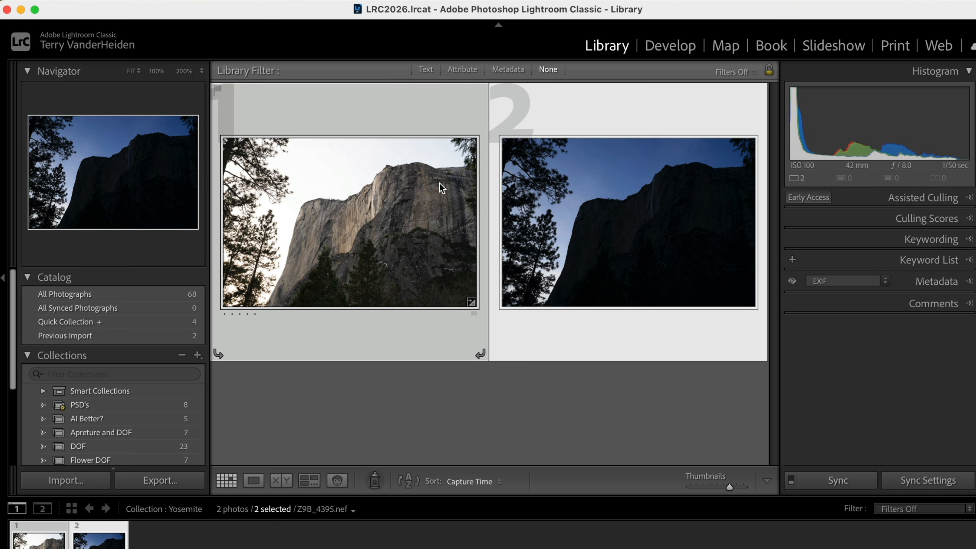
{"action": "right_click", "coordinate": [424, 198]}
{"action": "mouse_move", "coordinate": [440, 208]}
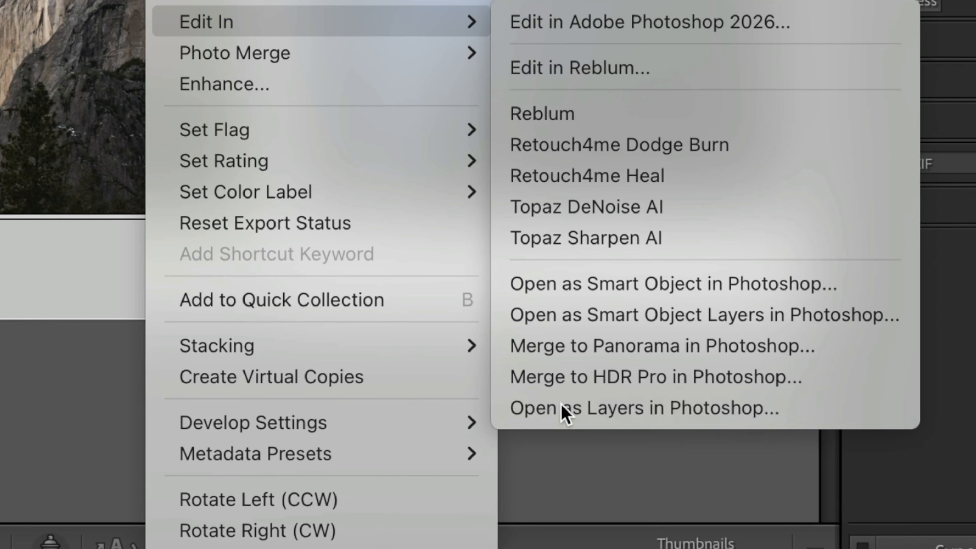
{"action": "left_click", "coordinate": [534, 408]}
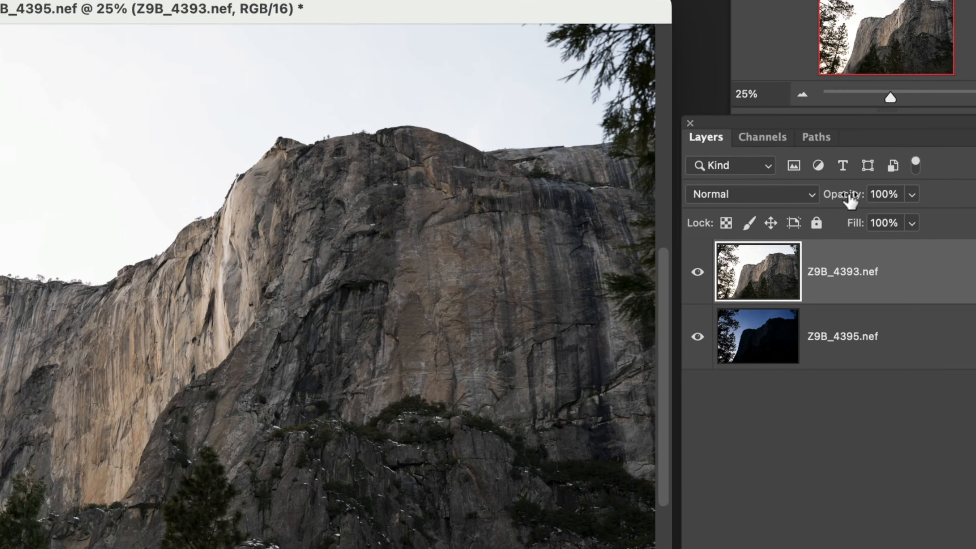
Step: Set the Z9B_4393.nef layer's opacity to 80%, try shifting it slightly against the layer below, and undo the shift
{"action": "left_click_drag", "start_coordinate": [876, 195], "coordinate": [808, 208]}
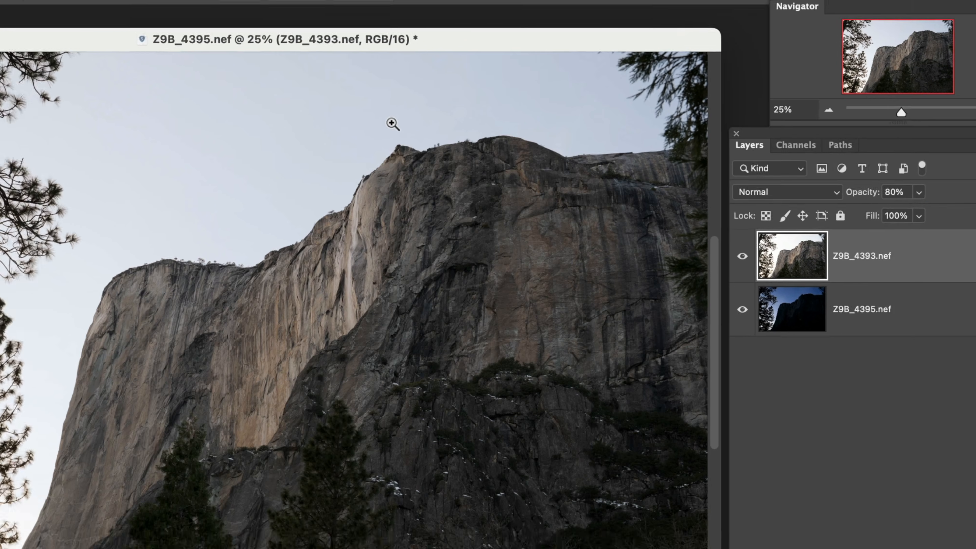
{"action": "left_click_drag", "start_coordinate": [392, 124], "coordinate": [479, 203]}
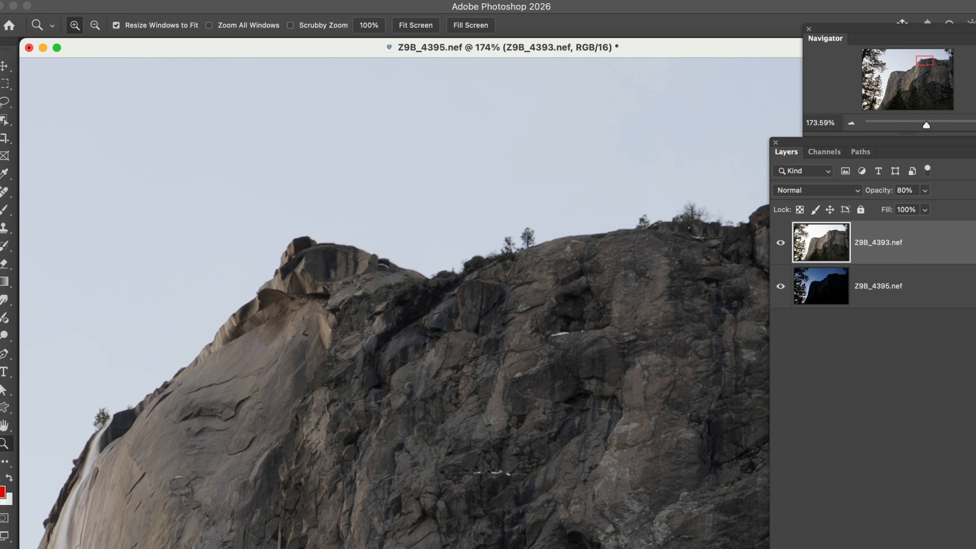
{"action": "left_click", "coordinate": [5, 66]}
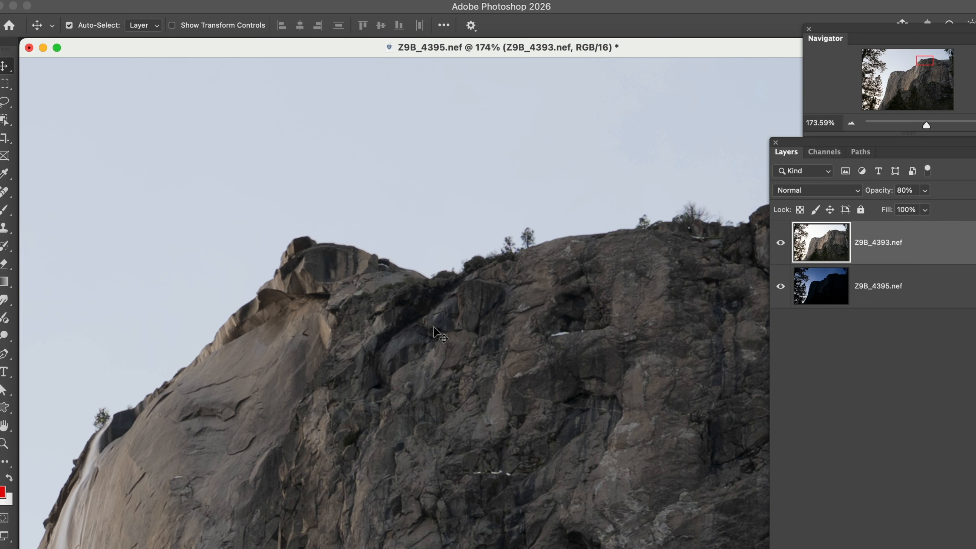
{"action": "left_click_drag", "start_coordinate": [433, 325], "coordinate": [429, 329]}
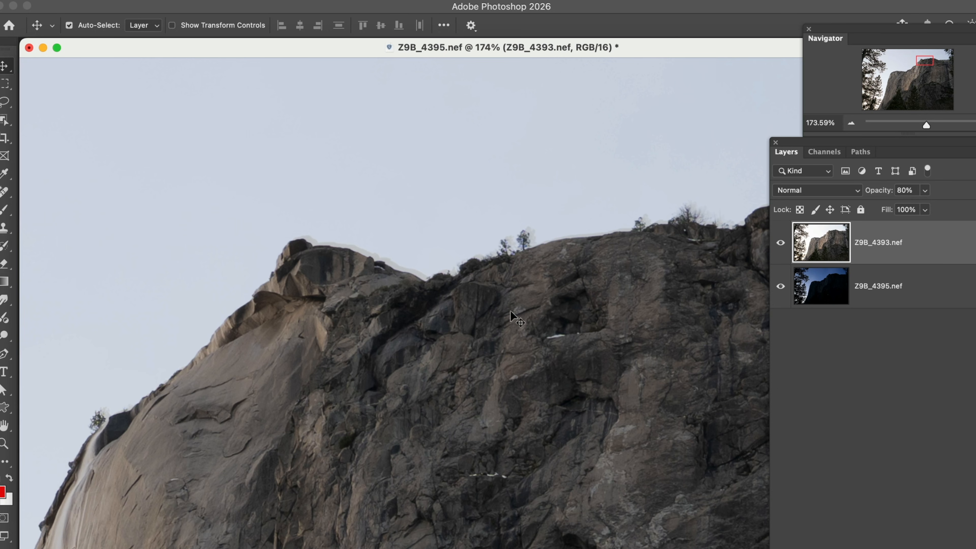
{"action": "key", "text": "super+z"}
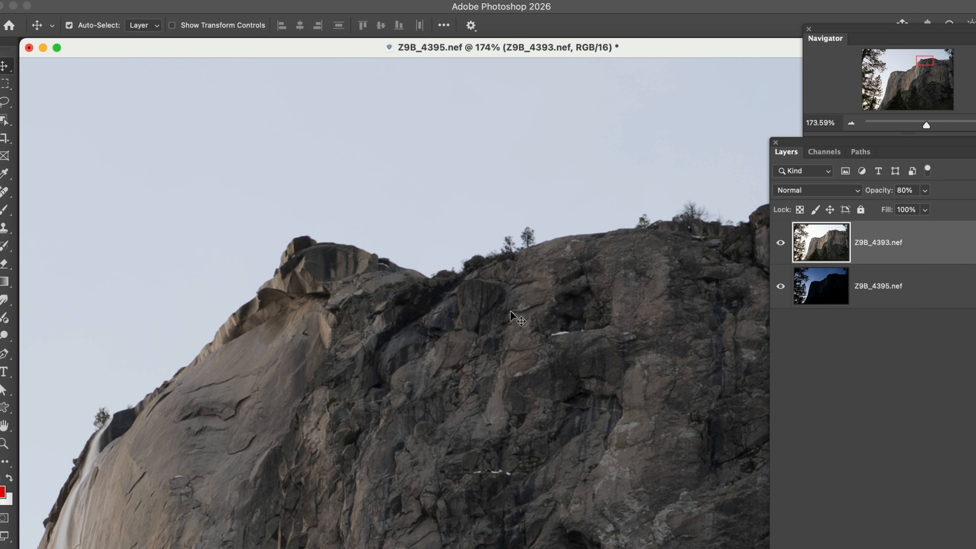
Step: Restore the Z9B_4393.nef layer's opacity to 100%
{"action": "key", "text": "super+minus"}
{"action": "key", "text": "super+minus"}
{"action": "key", "text": "super+minus"}
{"action": "key", "text": "super+minus"}
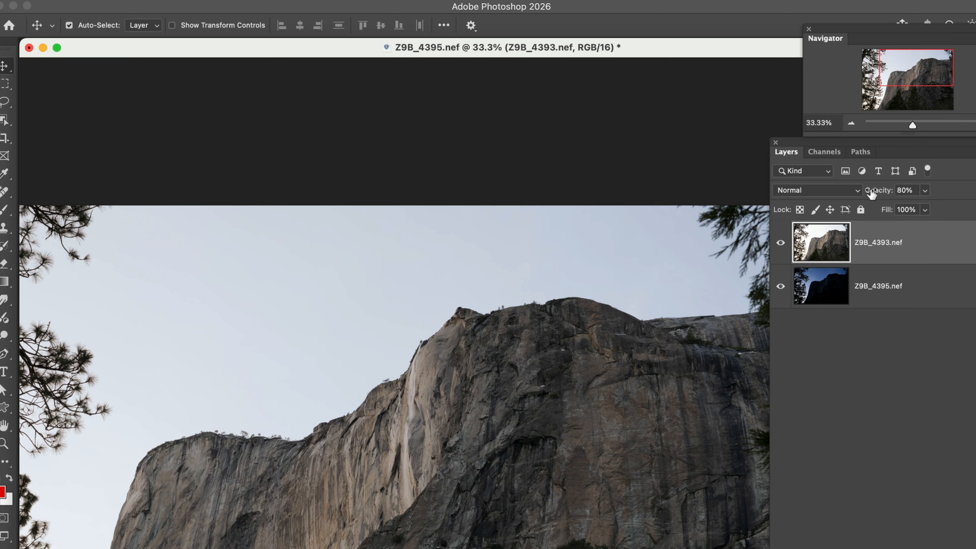
{"action": "left_click_drag", "start_coordinate": [871, 193], "coordinate": [941, 189]}
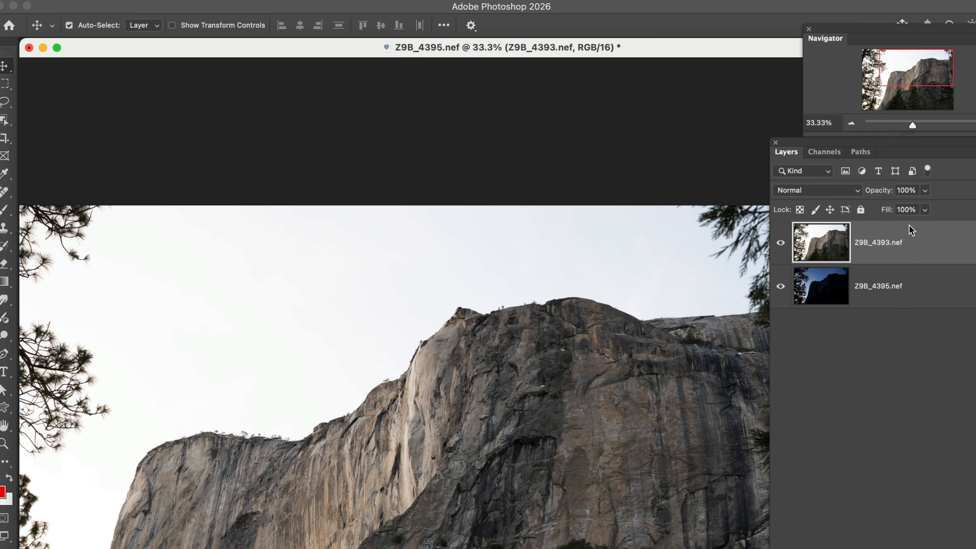
Step: Move the dark Z9B_4395.nef layer above the Z9B_4393.nef layer
{"action": "key", "text": "super+minus"}
{"action": "key", "text": "super+minus"}
{"action": "key", "text": "super+minus"}
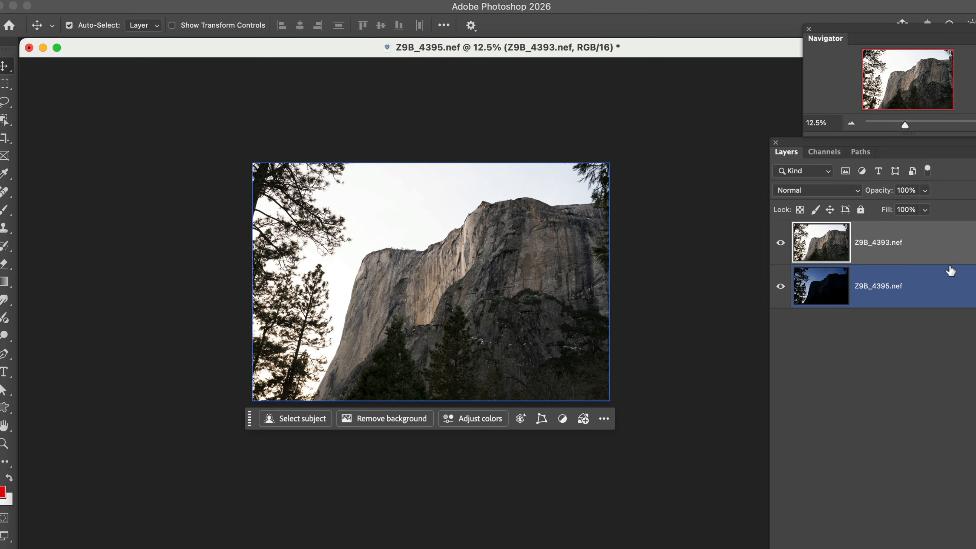
{"action": "left_click", "coordinate": [882, 304]}
{"action": "left_click_drag", "start_coordinate": [885, 291], "coordinate": [877, 246]}
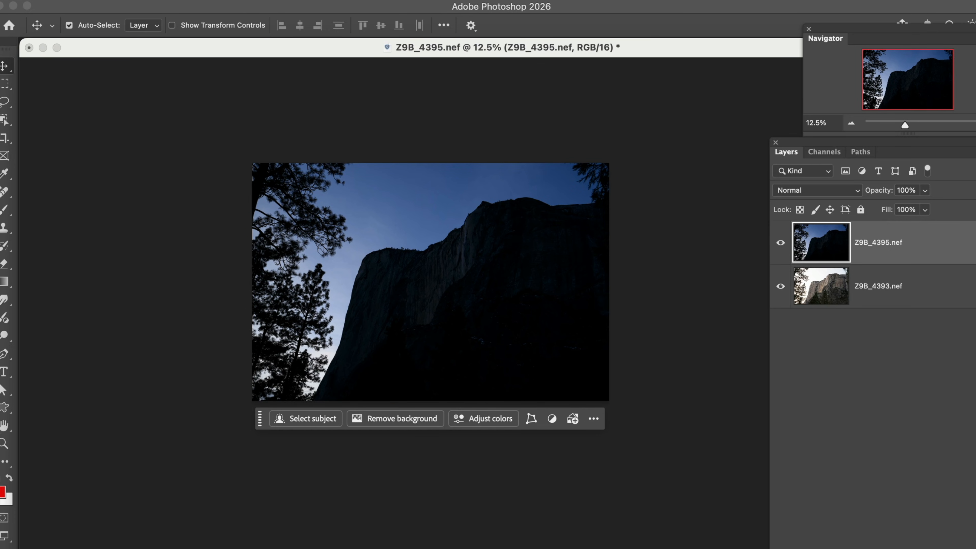
Step: Add a white layer mask to the dark Z9B_4395.nef layer
{"action": "left_click", "coordinate": [4, 445]}
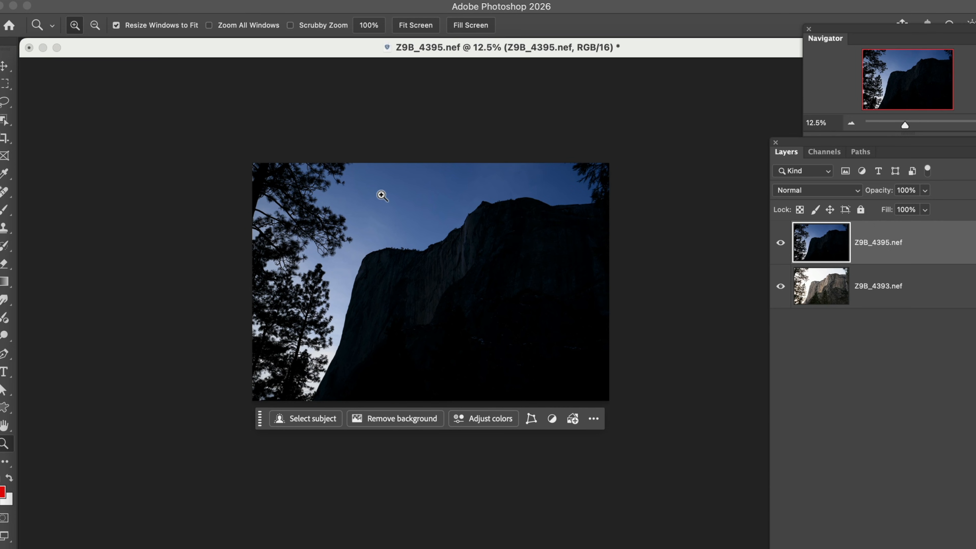
{"action": "left_click_drag", "start_coordinate": [381, 191], "coordinate": [540, 355]}
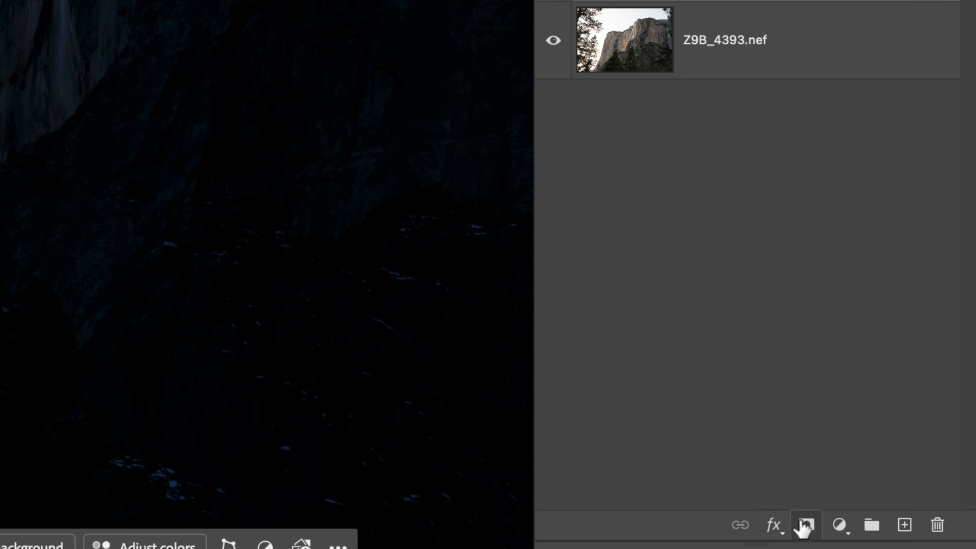
{"action": "left_click", "coordinate": [808, 525]}
Step: Set the foreground color to black (000000) and activate the Brush tool
{"action": "left_click", "coordinate": [459, 158]}
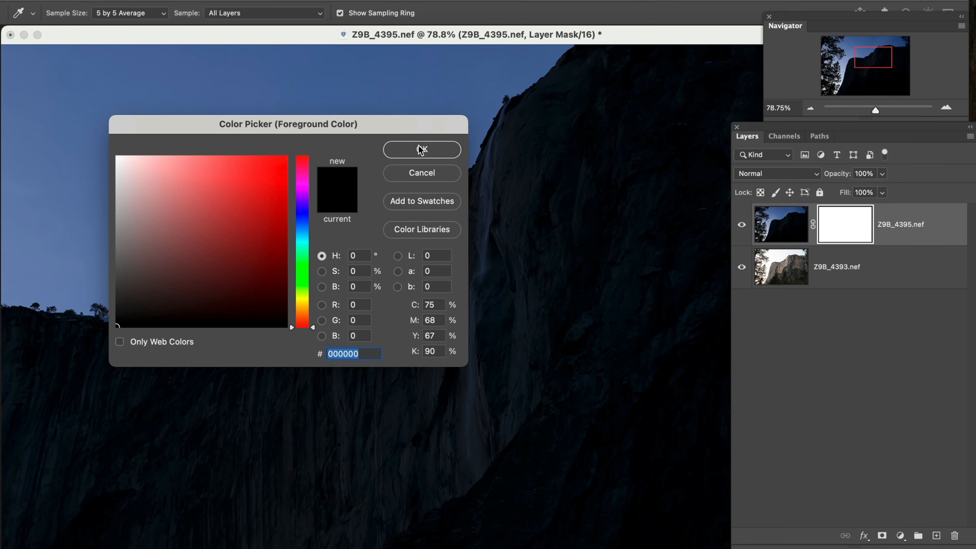
{"action": "left_click", "coordinate": [421, 150]}
{"action": "key", "text": "b"}
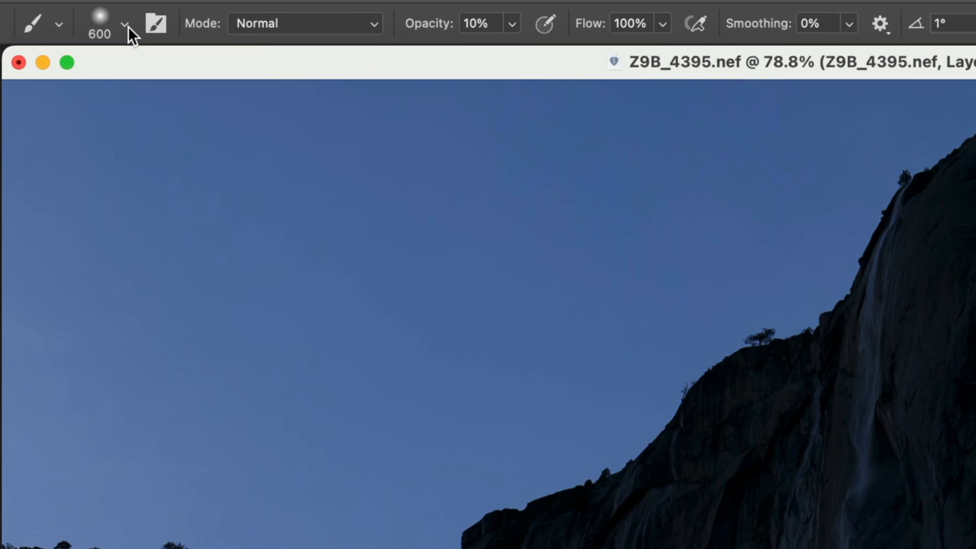
Step: Configure the soft round brush with 49% opacity and a size of 100 px
{"action": "left_click", "coordinate": [70, 13]}
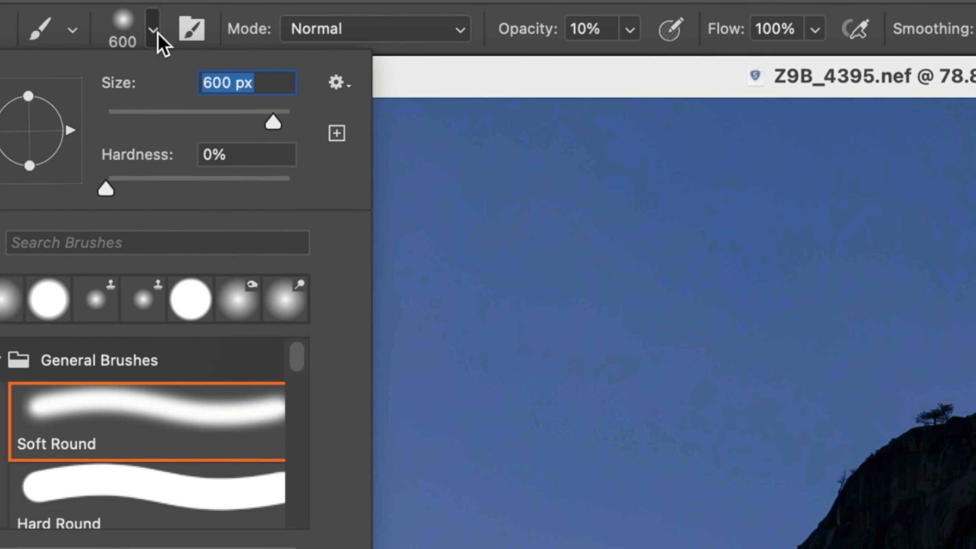
{"action": "left_click", "coordinate": [154, 30]}
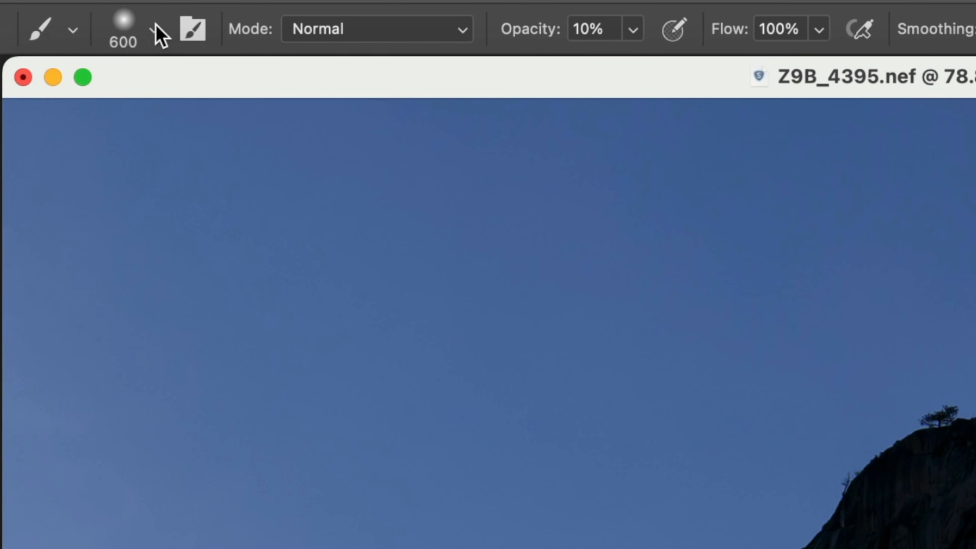
{"action": "left_click_drag", "start_coordinate": [532, 35], "coordinate": [590, 42]}
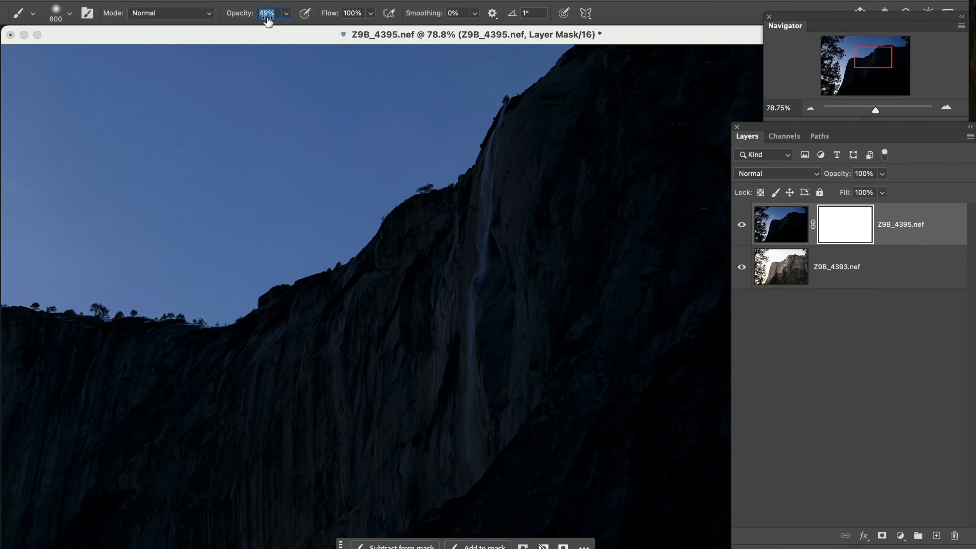
{"action": "left_click_drag", "start_coordinate": [268, 19], "coordinate": [268, 20]}
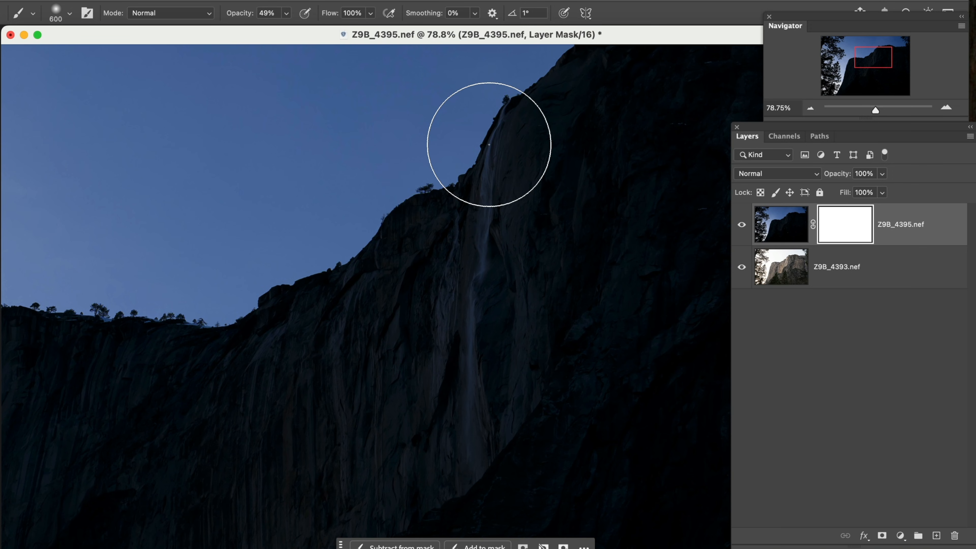
{"action": "key", "text": "bracketleft"}
{"action": "key", "text": "bracketleft"}
{"action": "key", "text": "bracketleft"}
{"action": "key", "text": "bracketleft"}
{"action": "key", "text": "bracketleft"}
{"action": "key", "text": "bracketleft"}
{"action": "key", "text": "bracketleft"}
{"action": "key", "text": "bracketleft"}
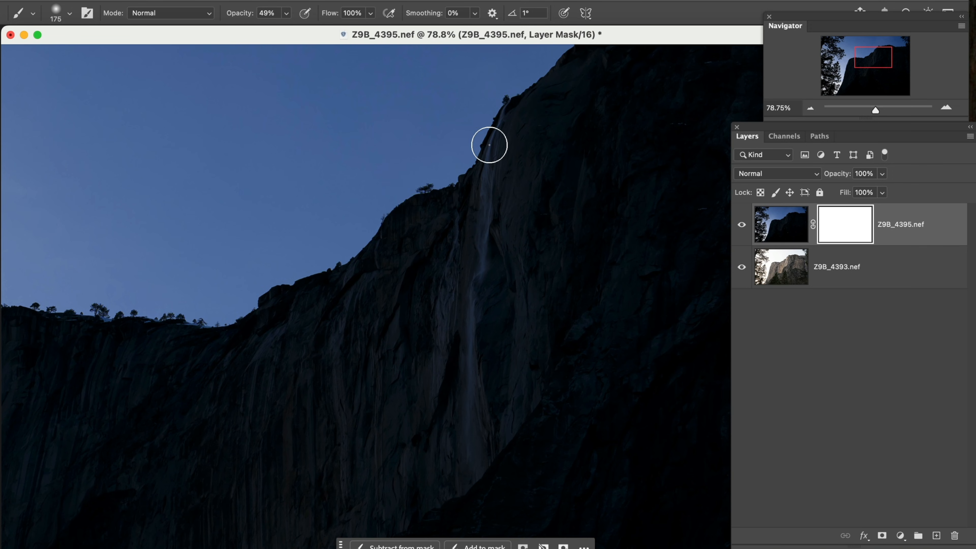
{"action": "key", "text": "bracketleft"}
Step: Try painting black on the mask over the top of the waterfall, and undo the stroke
{"action": "left_click_drag", "start_coordinate": [507, 86], "coordinate": [488, 152]}
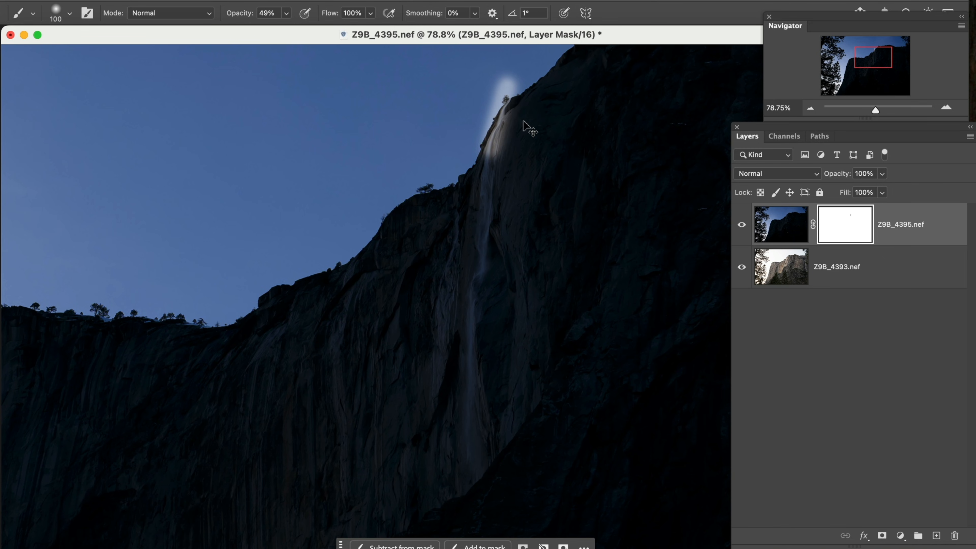
{"action": "key", "text": "super+z"}
Step: Select the cliff in the Z9B_4395.nef layer's image with Select Subject
{"action": "left_click", "coordinate": [769, 227]}
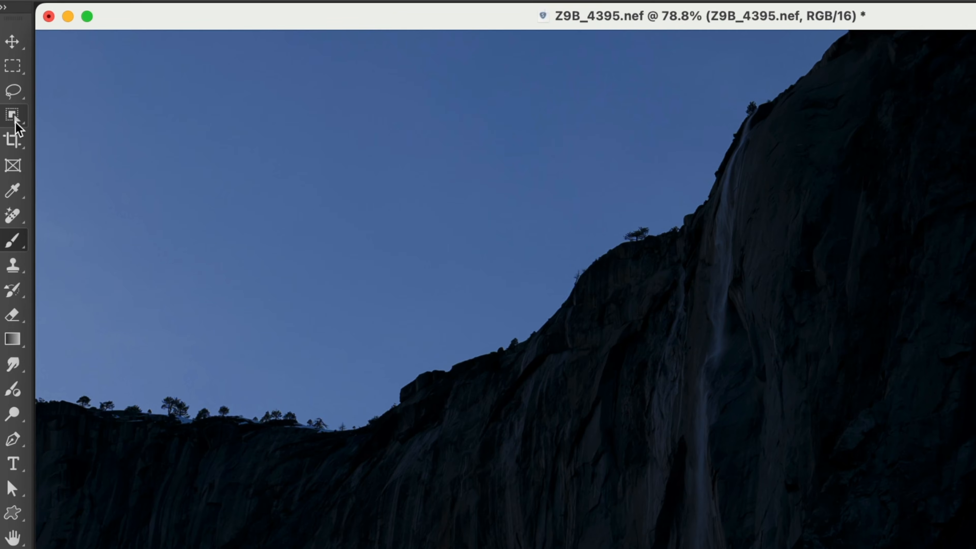
{"action": "left_click", "coordinate": [14, 118]}
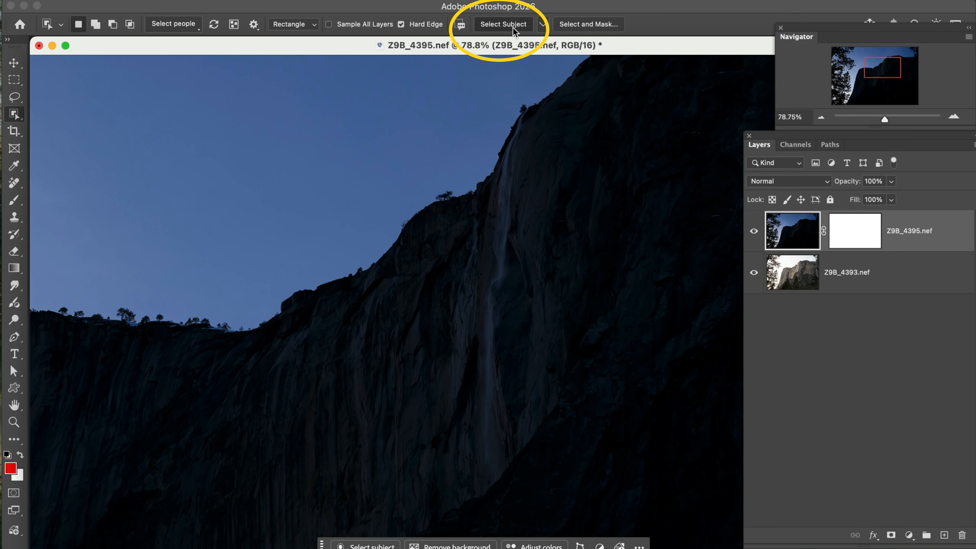
{"action": "left_click", "coordinate": [514, 30]}
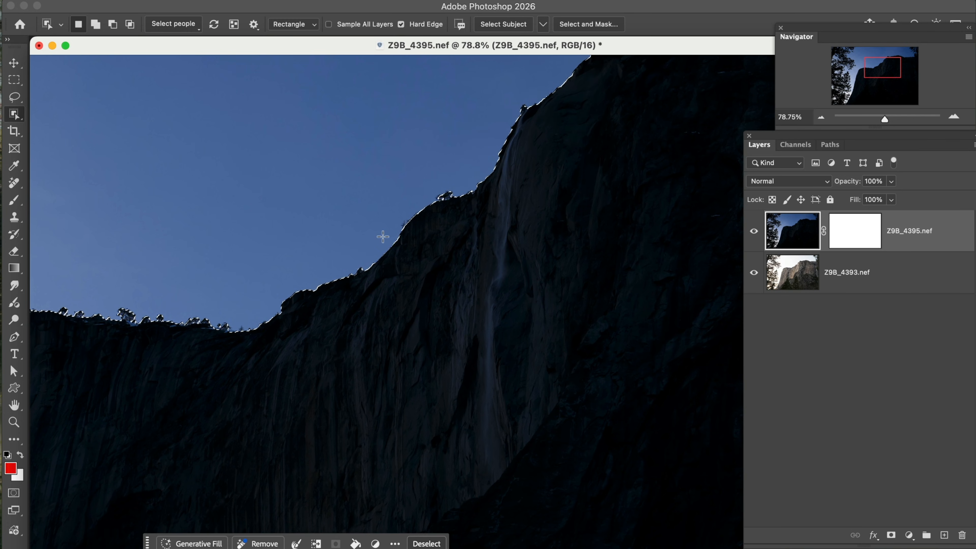
Step: Paint black on the Z9B_4395.nef layer mask down the whole waterfall inside the selection, and deselect
{"action": "left_click", "coordinate": [863, 241]}
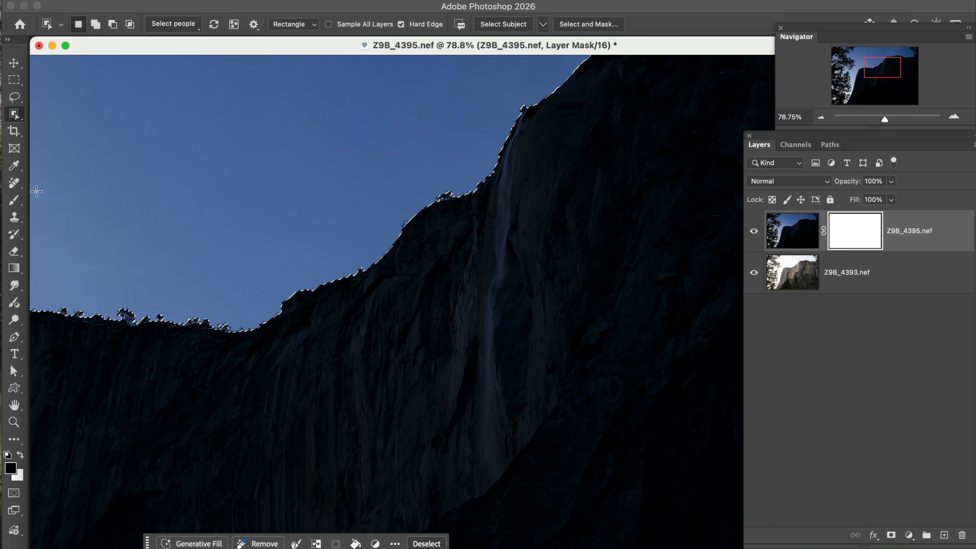
{"action": "left_click", "coordinate": [14, 206]}
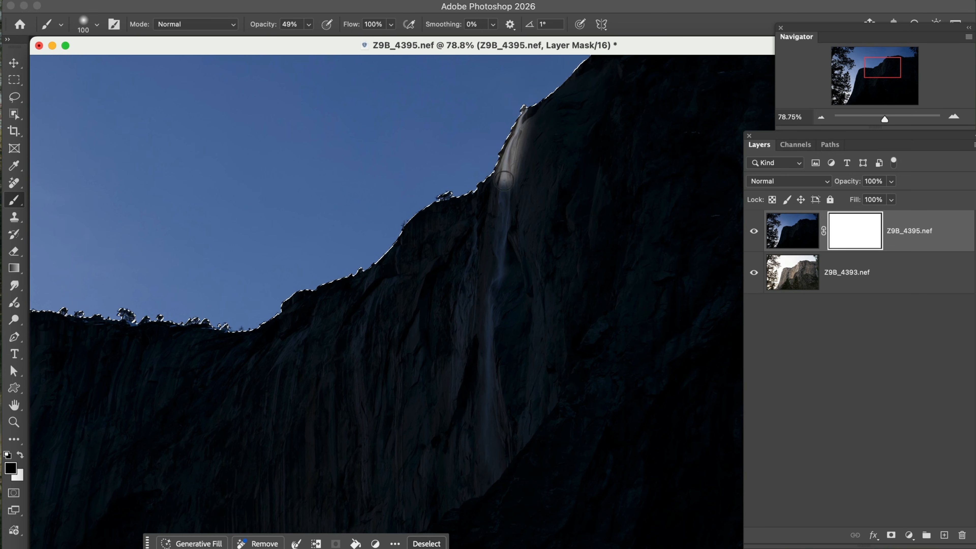
{"action": "mouse_move", "coordinate": [500, 204]}
{"action": "left_mouse_down"}
{"action": "mouse_move", "coordinate": [483, 347]}
{"action": "mouse_move", "coordinate": [497, 509]}
{"action": "mouse_move", "coordinate": [486, 334]}
{"action": "mouse_move", "coordinate": [518, 124]}
{"action": "mouse_move", "coordinate": [476, 329]}
{"action": "mouse_move", "coordinate": [496, 485]}
{"action": "left_mouse_up"}
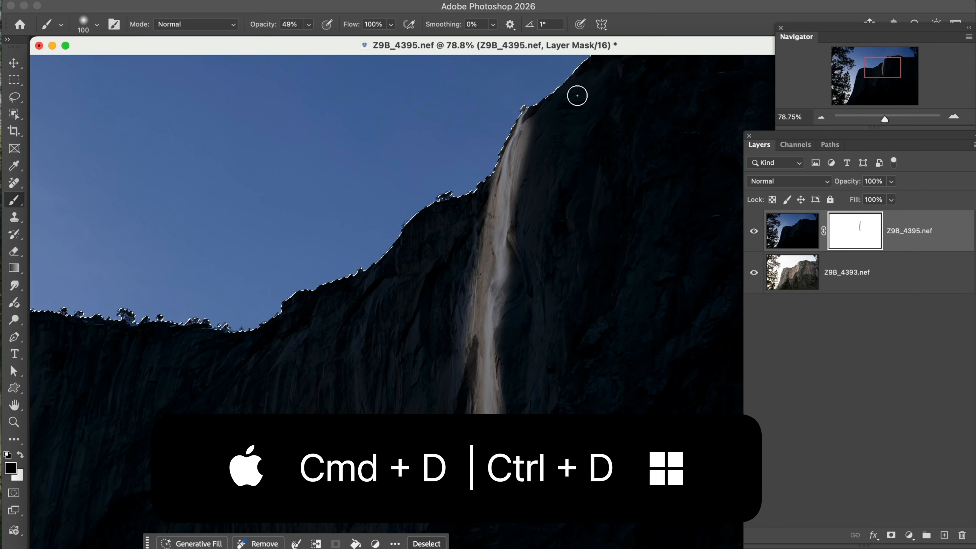
{"action": "key", "text": "super+d"}
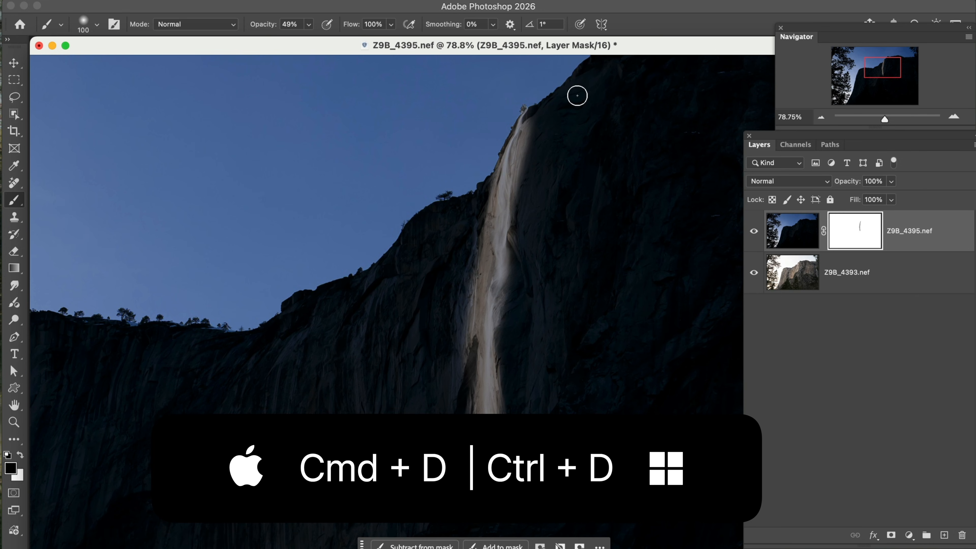
Step: Lower the brush opacity to 16%
{"action": "left_click_drag", "start_coordinate": [265, 27], "coordinate": [261, 27]}
{"action": "key", "text": "Return"}
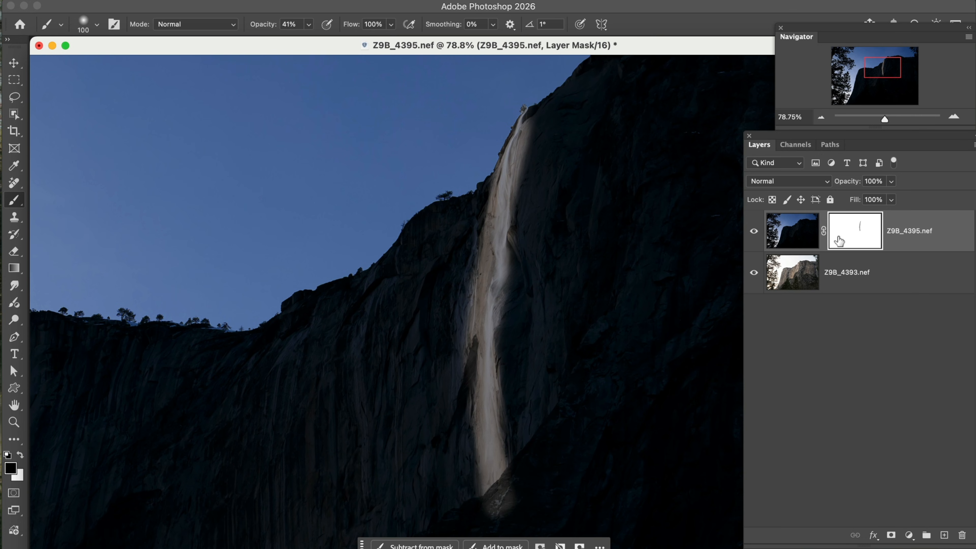
{"action": "left_click_drag", "start_coordinate": [270, 30], "coordinate": [252, 37]}
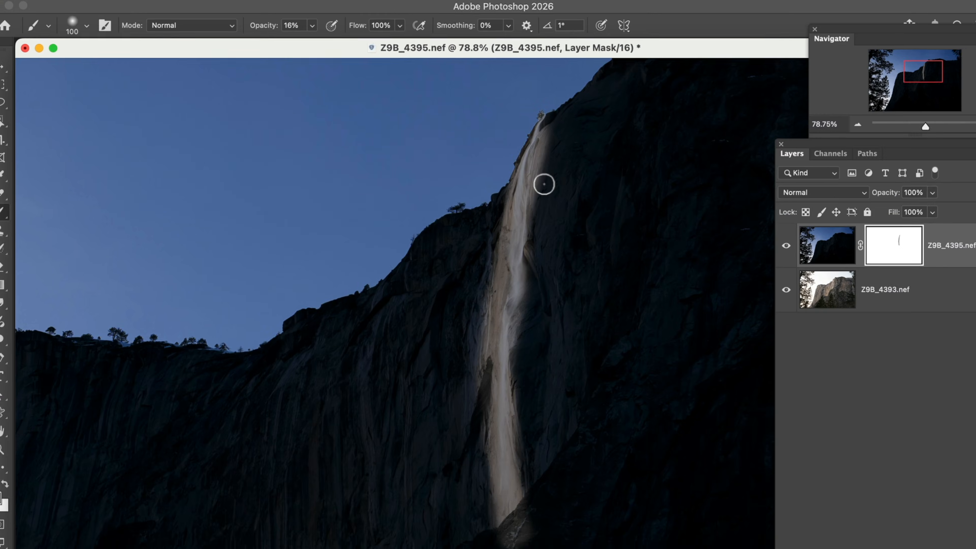
Step: Enlarge the brush to 175 px and paint faint black on the mask along both edges of the waterfall
{"action": "key", "text": "bracketright"}
{"action": "key", "text": "bracketright"}
{"action": "key", "text": "bracketright"}
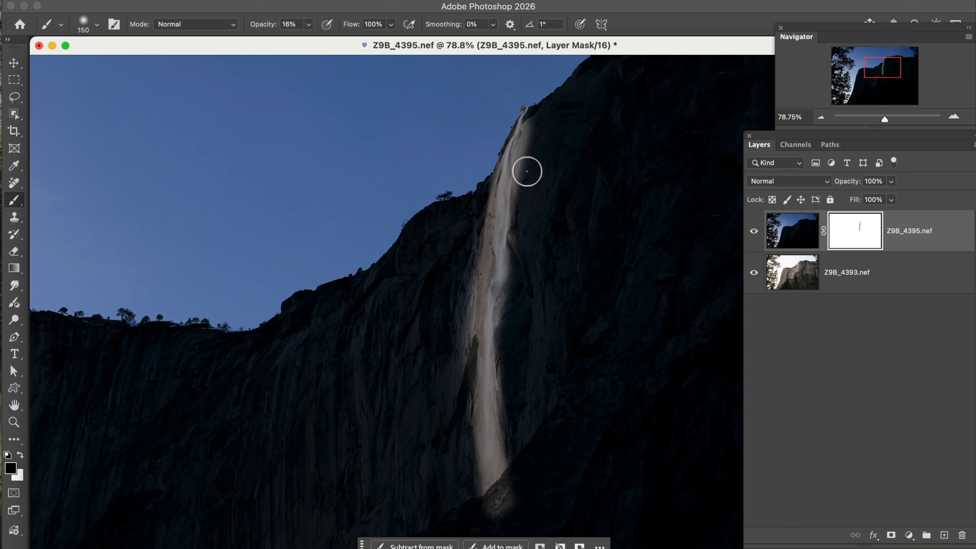
{"action": "mouse_move", "coordinate": [532, 134]}
{"action": "left_mouse_down"}
{"action": "mouse_move", "coordinate": [503, 285]}
{"action": "mouse_move", "coordinate": [506, 459]}
{"action": "left_mouse_up"}
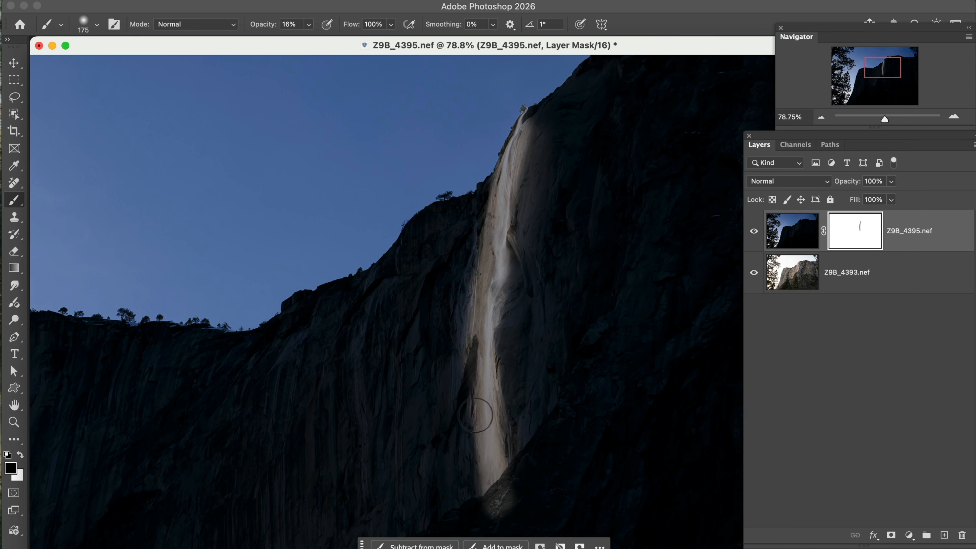
{"action": "mouse_move", "coordinate": [467, 373]}
{"action": "left_mouse_down"}
{"action": "mouse_move", "coordinate": [494, 214]}
{"action": "mouse_move", "coordinate": [528, 218]}
{"action": "mouse_move", "coordinate": [515, 262]}
{"action": "mouse_move", "coordinate": [499, 259]}
{"action": "mouse_move", "coordinate": [488, 319]}
{"action": "mouse_move", "coordinate": [494, 444]}
{"action": "left_mouse_up"}
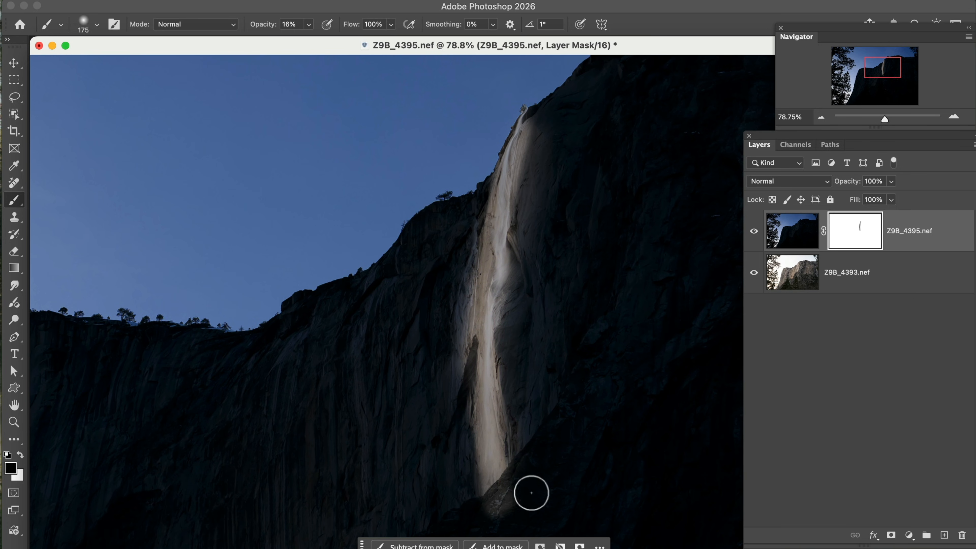
Step: Set the brush hardness to 82% and its opacity to 100%
{"action": "scroll", "coordinate": [533, 461], "scroll_direction": "down", "scroll_amount": 5}
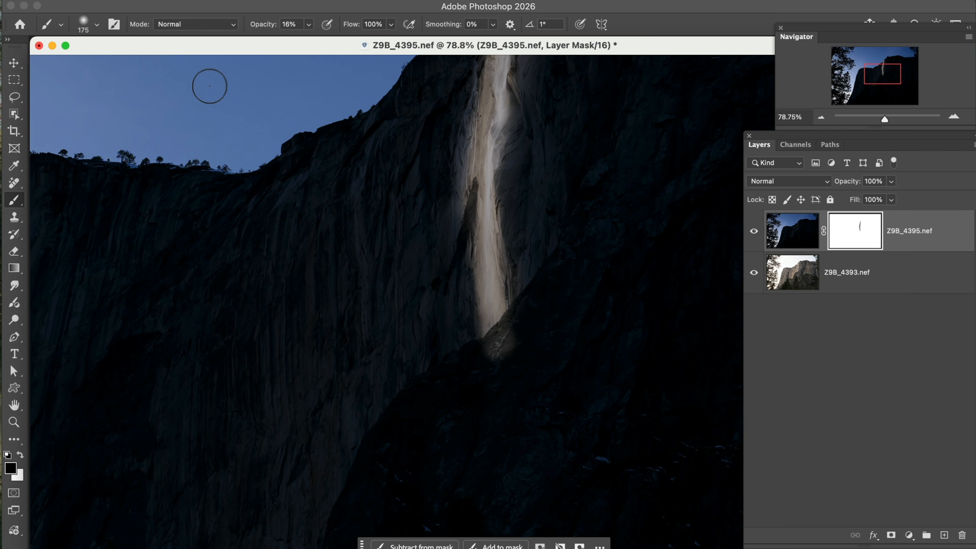
{"action": "left_click", "coordinate": [97, 25]}
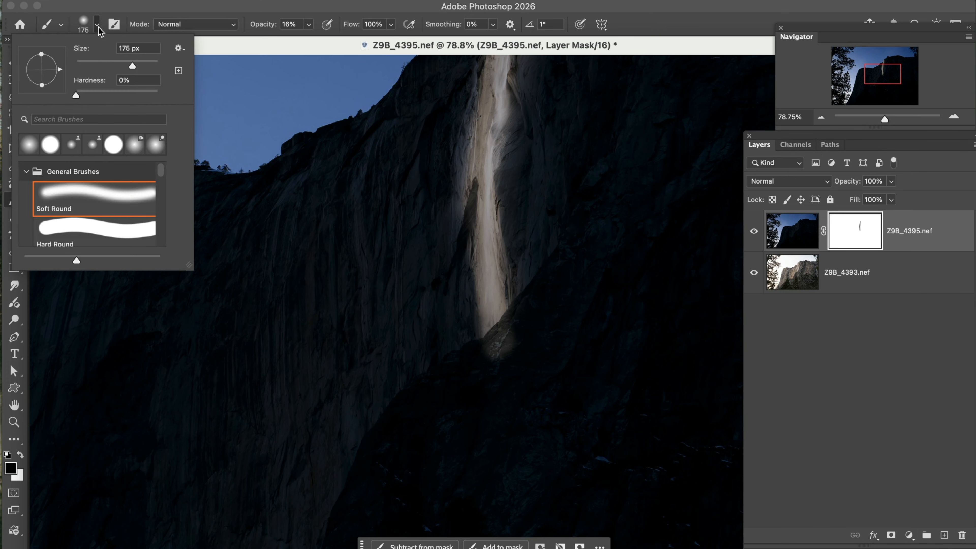
{"action": "left_click_drag", "start_coordinate": [84, 95], "coordinate": [116, 101]}
{"action": "left_click", "coordinate": [261, 38]}
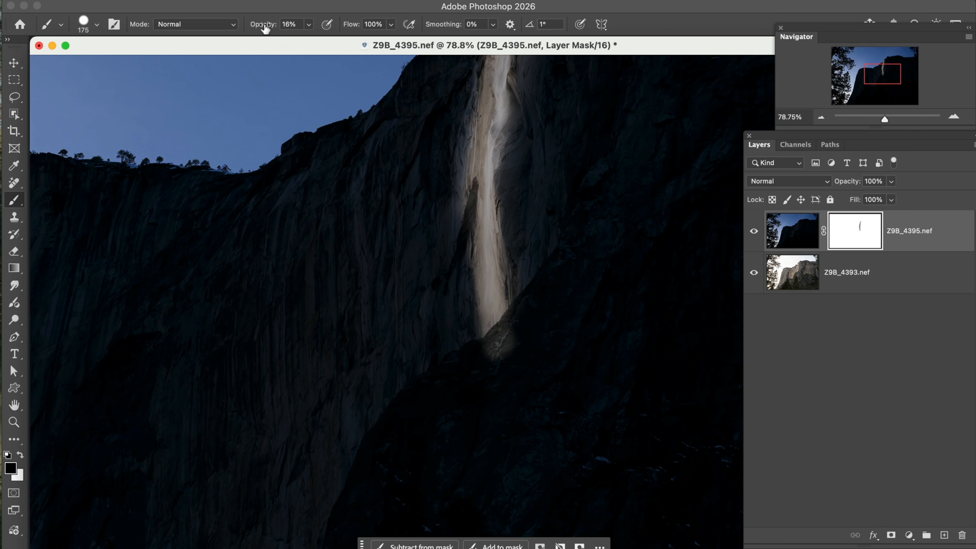
{"action": "left_click_drag", "start_coordinate": [265, 29], "coordinate": [274, 30]}
Step: Paint white on the mask over the lightened rock ridge at the waterfall's base, reducing the brush to 50 px for the edge
{"action": "left_click", "coordinate": [14, 421]}
{"action": "left_click_drag", "start_coordinate": [433, 252], "coordinate": [575, 416]}
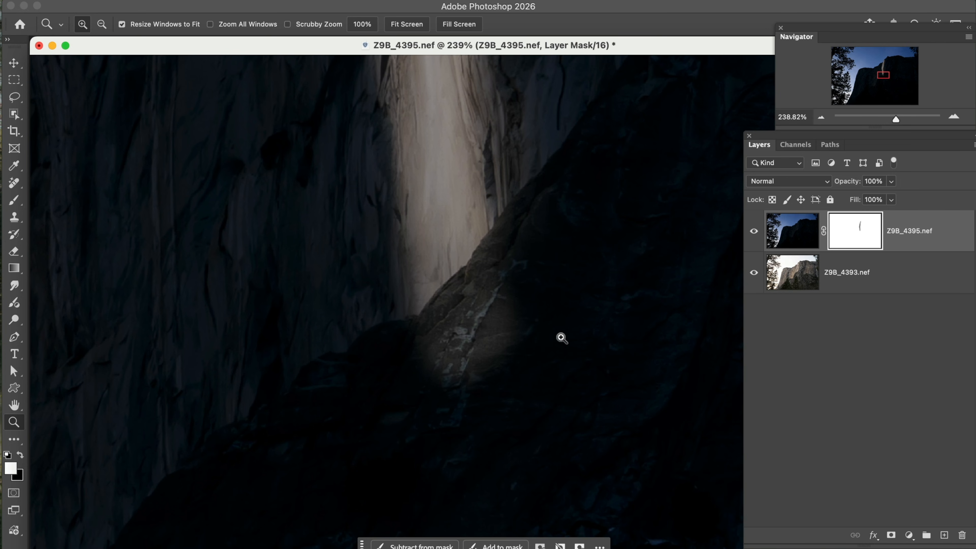
{"action": "left_click", "coordinate": [15, 200]}
{"action": "key", "text": "bracketleft"}
{"action": "key", "text": "bracketleft"}
{"action": "key", "text": "bracketleft"}
{"action": "mouse_move", "coordinate": [536, 321]}
{"action": "left_mouse_down"}
{"action": "mouse_move", "coordinate": [450, 379]}
{"action": "mouse_move", "coordinate": [530, 300]}
{"action": "left_mouse_up"}
{"action": "key", "text": "bracketleft"}
{"action": "key", "text": "bracketleft"}
{"action": "key", "text": "bracketleft"}
{"action": "key", "text": "bracketleft"}
{"action": "key", "text": "bracketleft"}
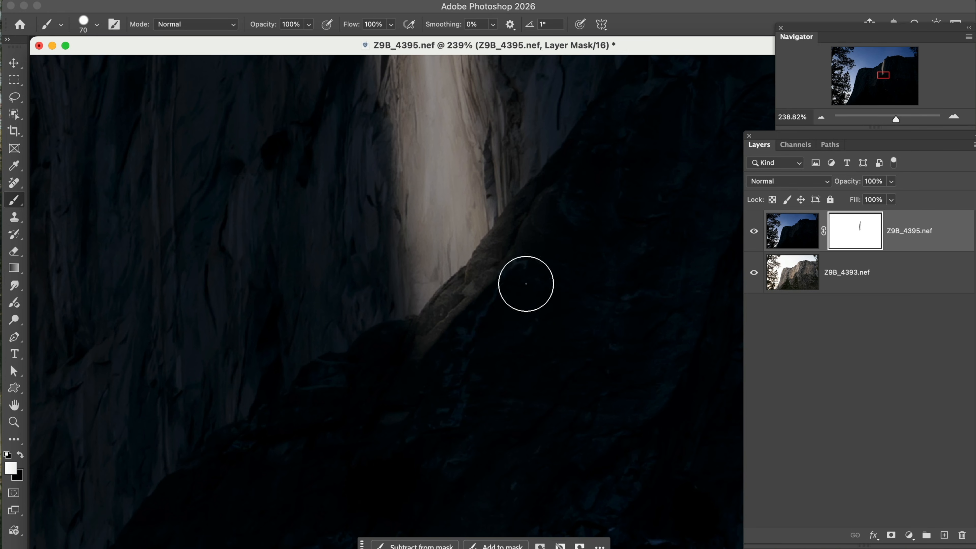
{"action": "mouse_move", "coordinate": [515, 263]}
{"action": "left_mouse_down"}
{"action": "mouse_move", "coordinate": [427, 346]}
{"action": "mouse_move", "coordinate": [492, 268]}
{"action": "mouse_move", "coordinate": [524, 278]}
{"action": "mouse_move", "coordinate": [472, 290]}
{"action": "mouse_move", "coordinate": [438, 323]}
{"action": "mouse_move", "coordinate": [510, 266]}
{"action": "mouse_move", "coordinate": [498, 257]}
{"action": "mouse_move", "coordinate": [519, 233]}
{"action": "left_mouse_up"}
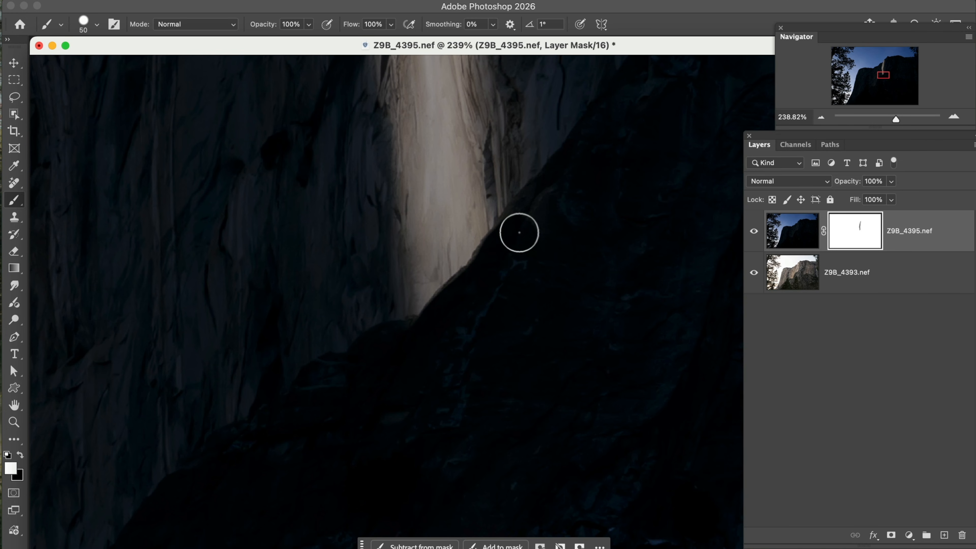
Step: Set the brush hardness back to 0%
{"action": "left_click", "coordinate": [97, 25]}
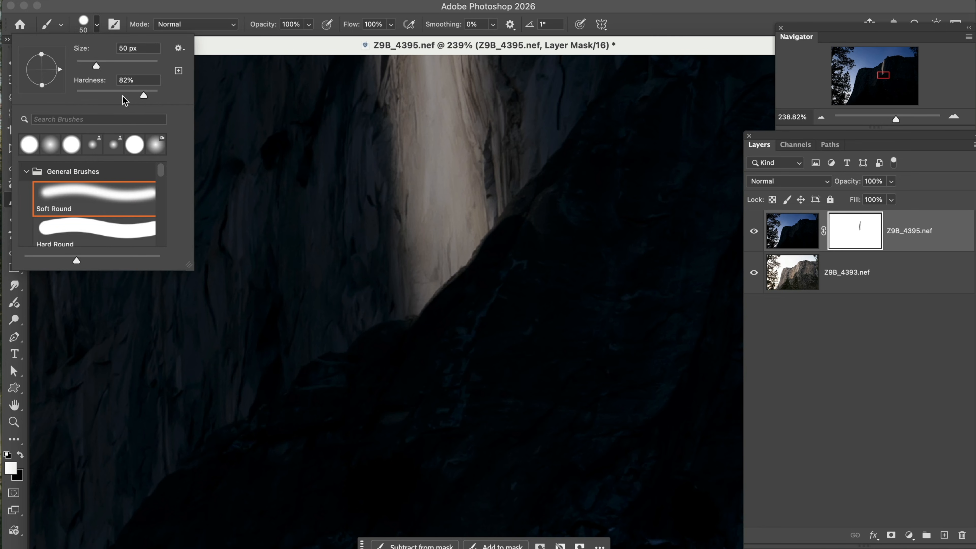
{"action": "left_click_drag", "start_coordinate": [144, 97], "coordinate": [75, 98]}
{"action": "left_click", "coordinate": [219, 51]}
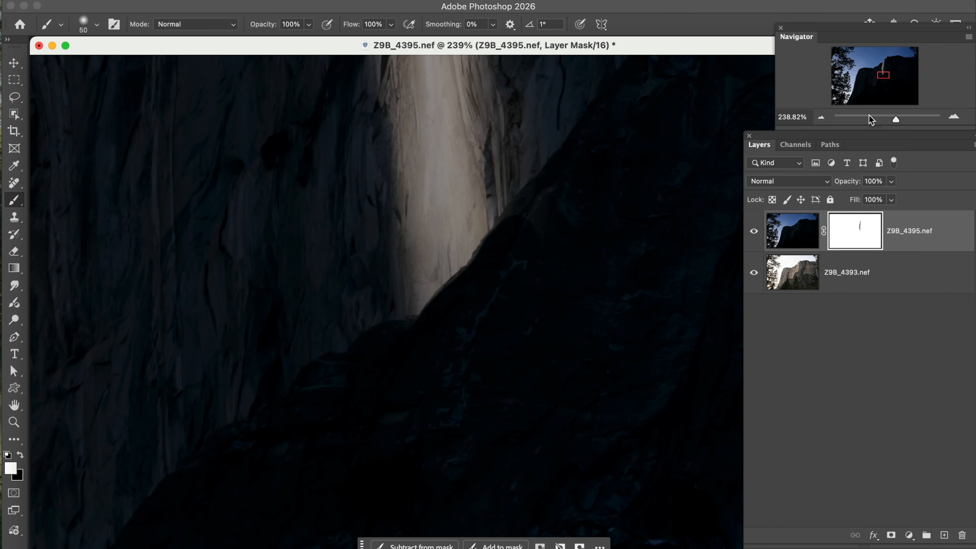
Step: Lower the white brush's opacity to 11% and enlarge it to 125 px for softening the mask beside the waterfall
{"action": "left_click", "coordinate": [823, 120]}
{"action": "left_click", "coordinate": [824, 120]}
{"action": "left_click", "coordinate": [823, 120]}
{"action": "left_click", "coordinate": [823, 120]}
{"action": "left_click", "coordinate": [823, 119]}
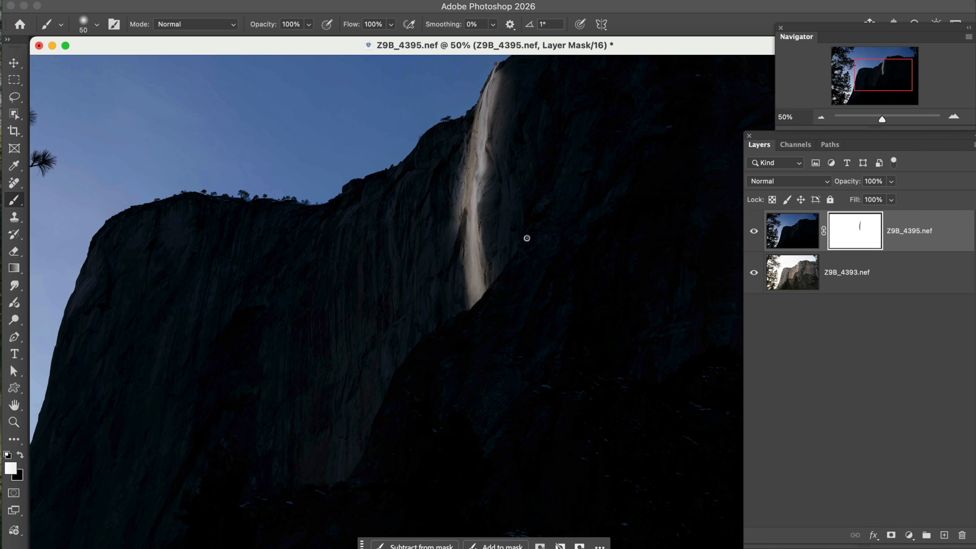
{"action": "mouse_move", "coordinate": [525, 233]}
{"action": "left_mouse_down"}
{"action": "mouse_move", "coordinate": [508, 300]}
{"action": "mouse_move", "coordinate": [515, 296]}
{"action": "left_mouse_up"}
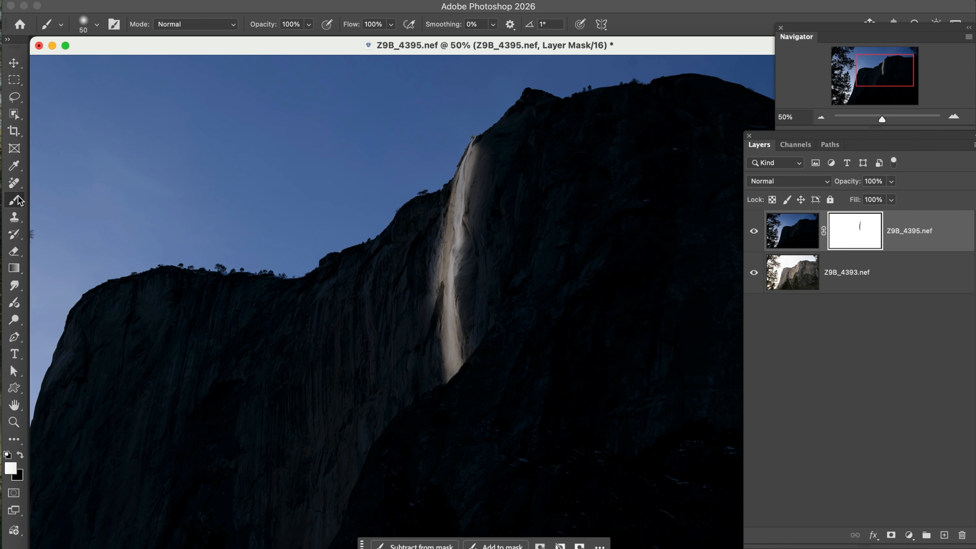
{"action": "left_click_drag", "start_coordinate": [274, 28], "coordinate": [212, 31]}
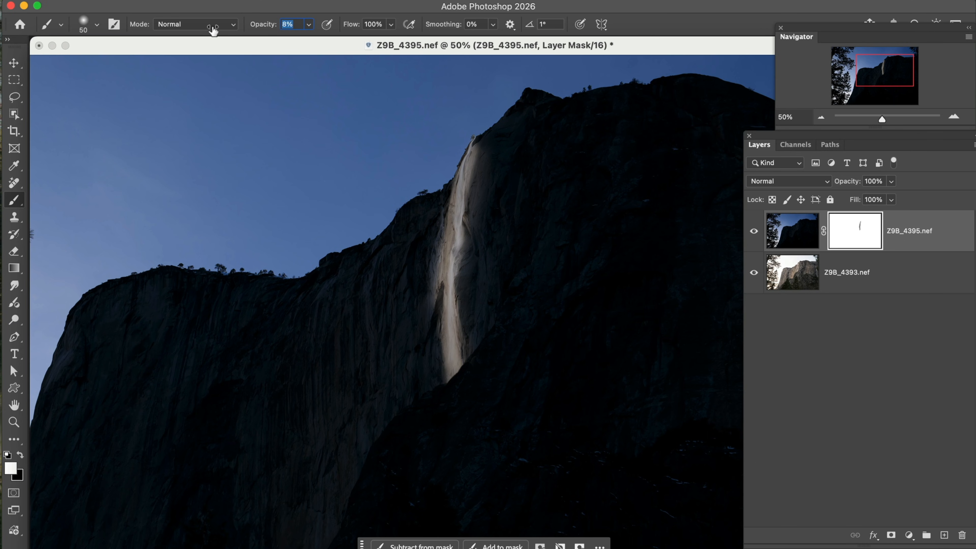
{"action": "key", "text": "Return"}
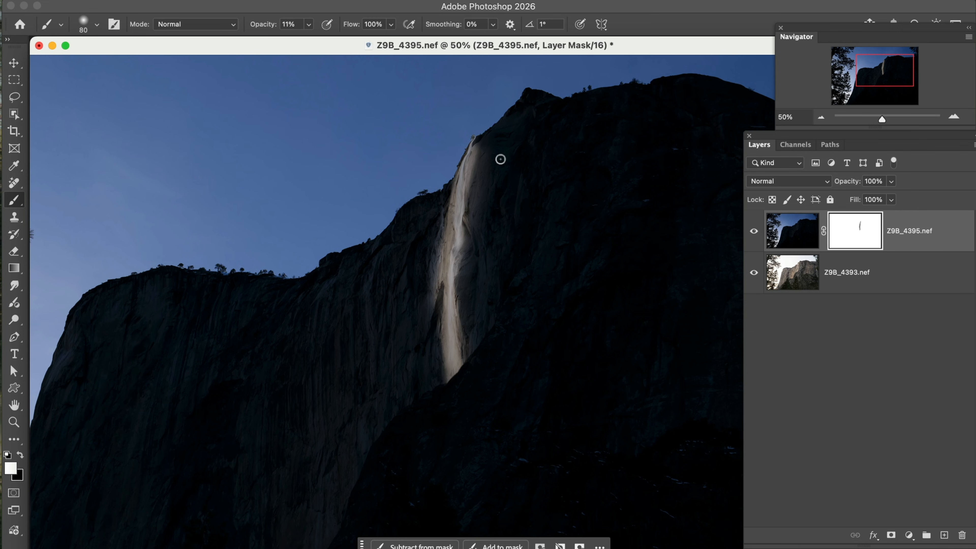
{"action": "key", "text": "bracketright"}
{"action": "key", "text": "bracketright"}
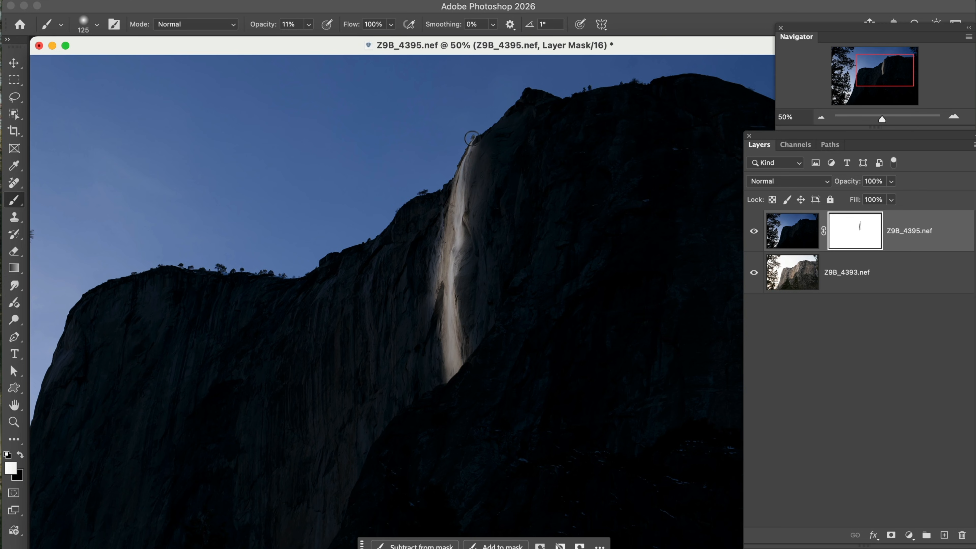
Step: Raise the brush opacity to 72% and paint white on the mask over the tree at the top of the waterfall
{"action": "left_click", "coordinate": [15, 421]}
{"action": "left_click_drag", "start_coordinate": [403, 126], "coordinate": [497, 197]}
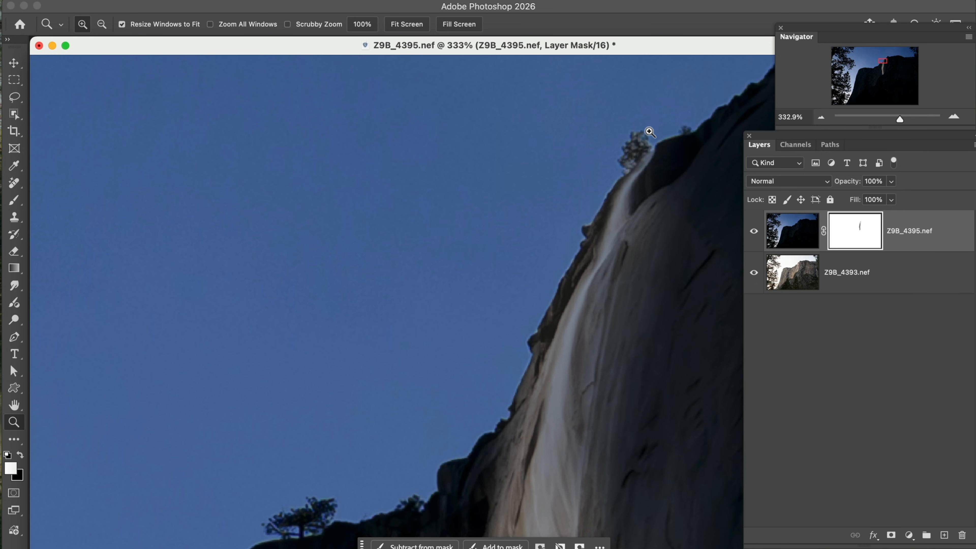
{"action": "left_click", "coordinate": [14, 200]}
{"action": "left_click_drag", "start_coordinate": [264, 25], "coordinate": [304, 36]}
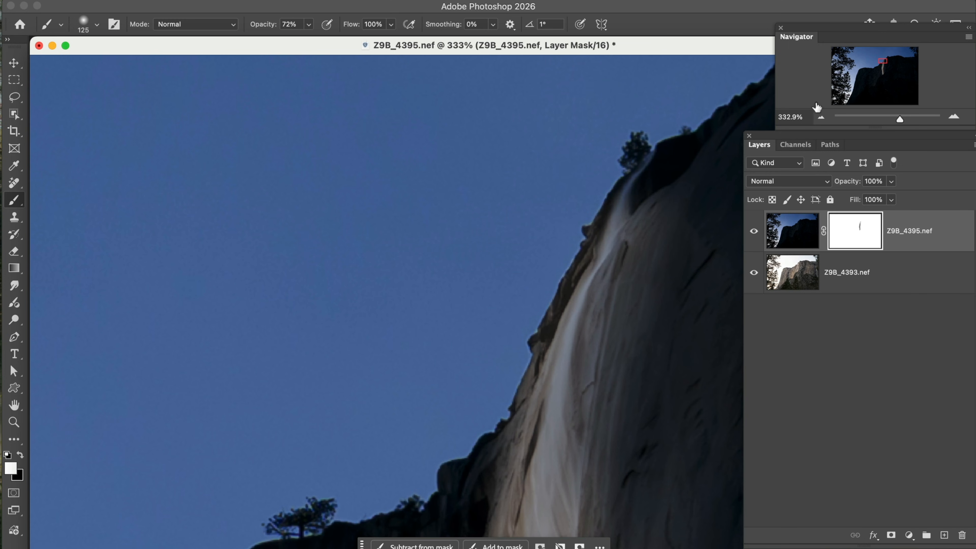
Step: Load the Z9B_4395.nef layer mask as a selection and invert it so only the waterfall is selected
{"action": "left_click", "coordinate": [819, 119]}
{"action": "left_click", "coordinate": [819, 119]}
{"action": "left_click", "coordinate": [819, 119]}
{"action": "left_click", "coordinate": [819, 119]}
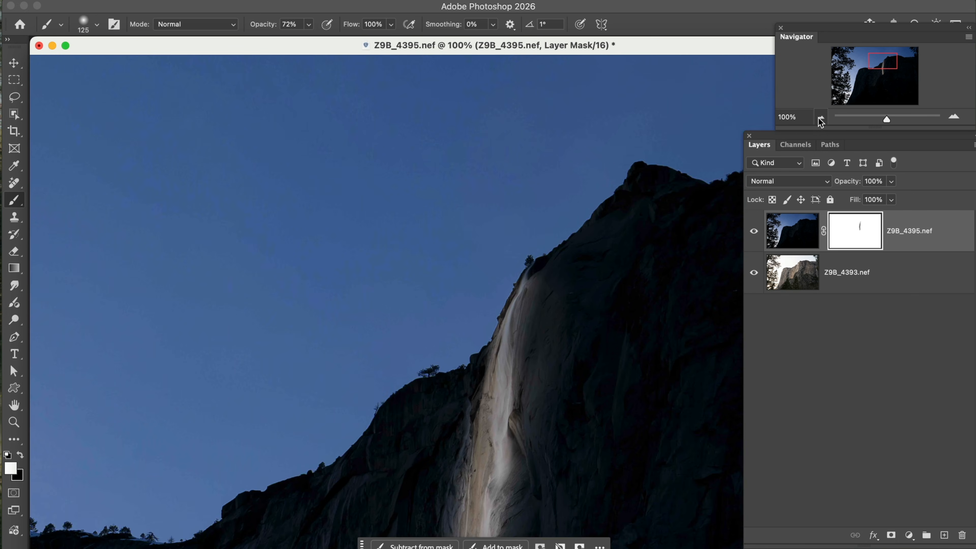
{"action": "left_click", "coordinate": [820, 119]}
{"action": "left_click", "coordinate": [820, 118]}
{"action": "left_click", "coordinate": [819, 118]}
{"action": "left_click", "coordinate": [820, 117]}
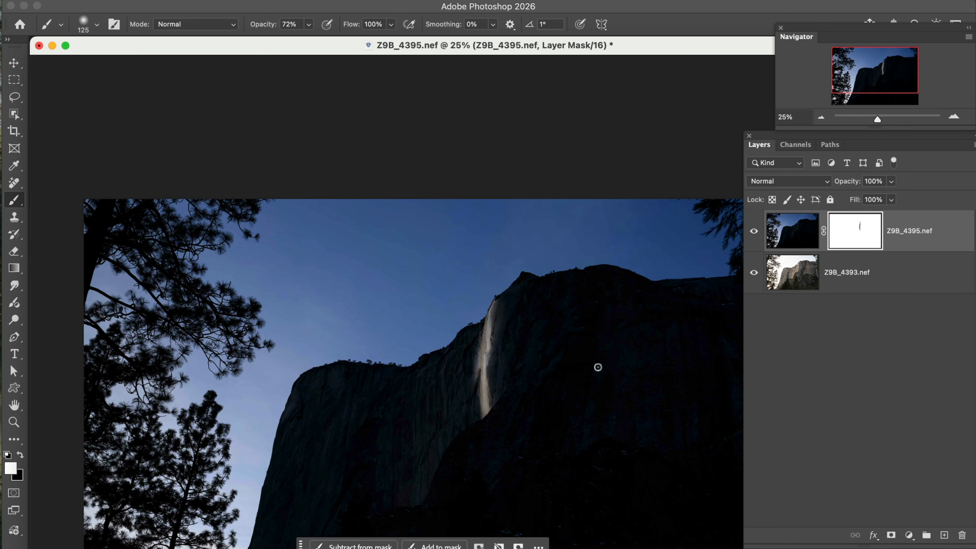
{"action": "left_click_drag", "start_coordinate": [540, 414], "coordinate": [519, 309]}
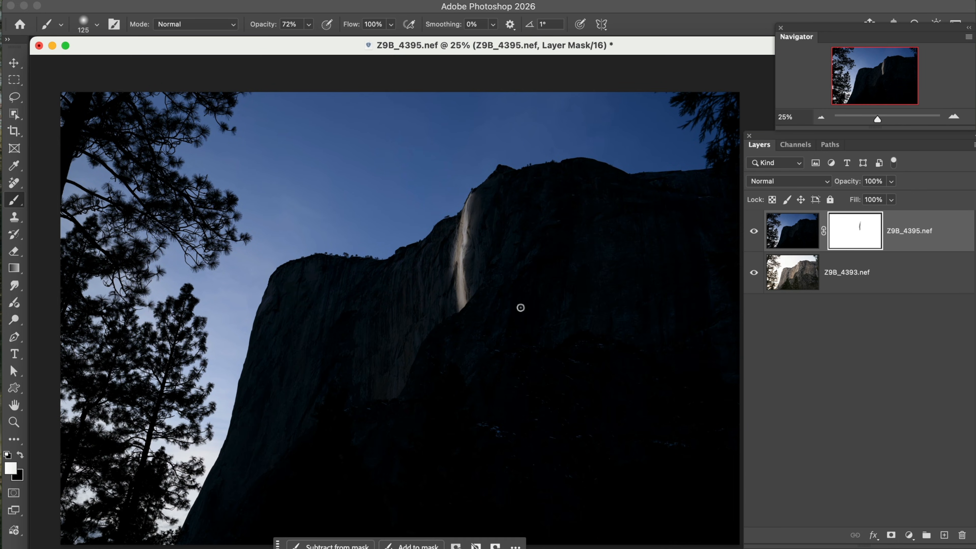
{"action": "left_click", "coordinate": [856, 238], "text": "super"}
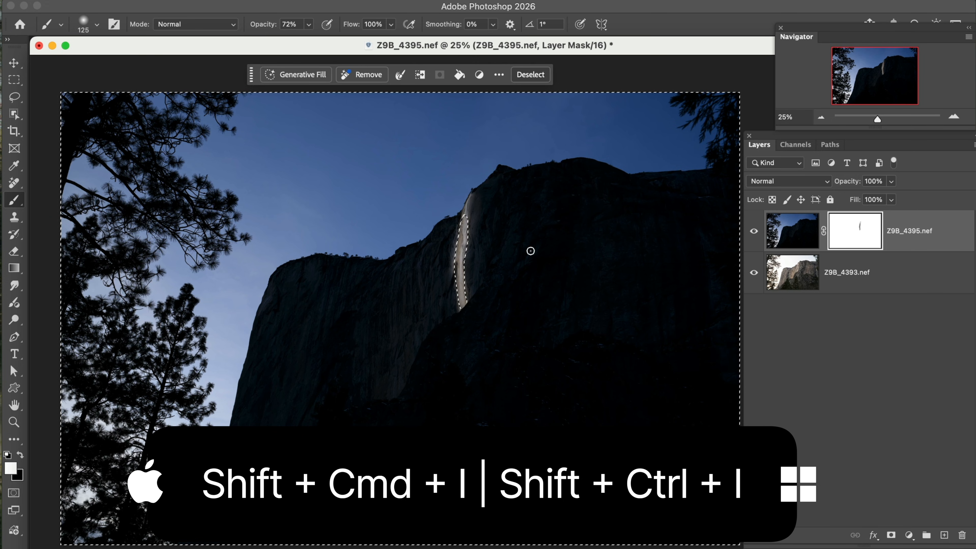
{"action": "key", "text": "shift+super+i"}
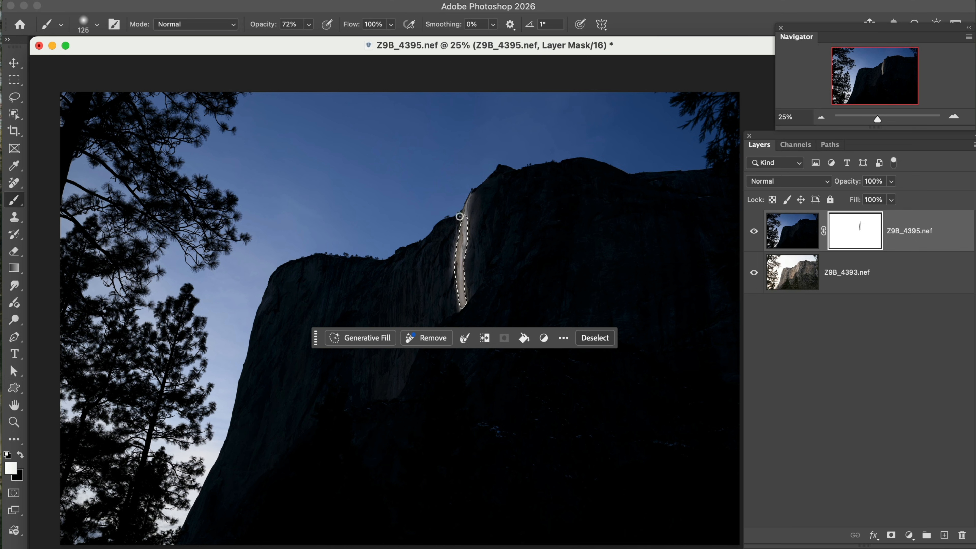
Step: Add a Levels adjustment layer for the selected waterfall and set its white input level to 158
{"action": "left_click_drag", "start_coordinate": [315, 340], "coordinate": [311, 455]}
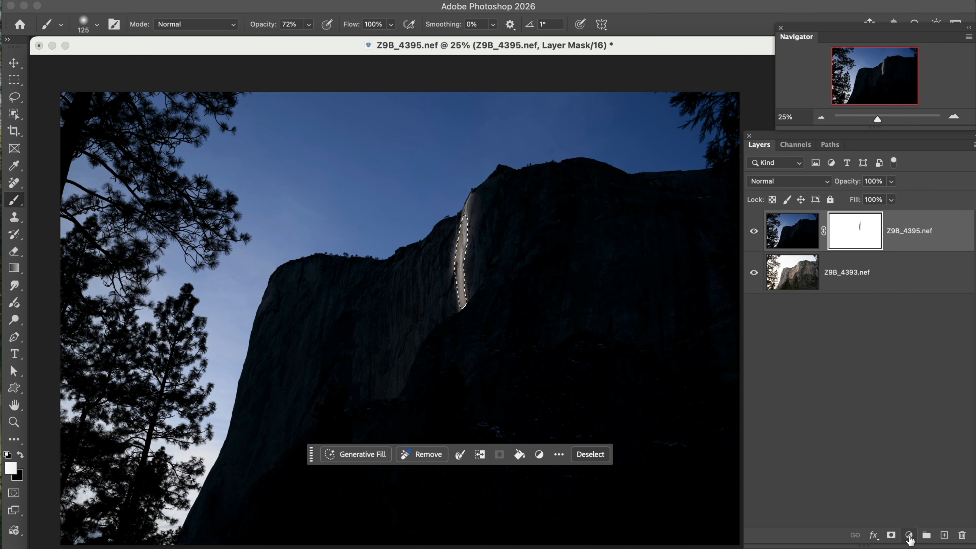
{"action": "left_click", "coordinate": [857, 525]}
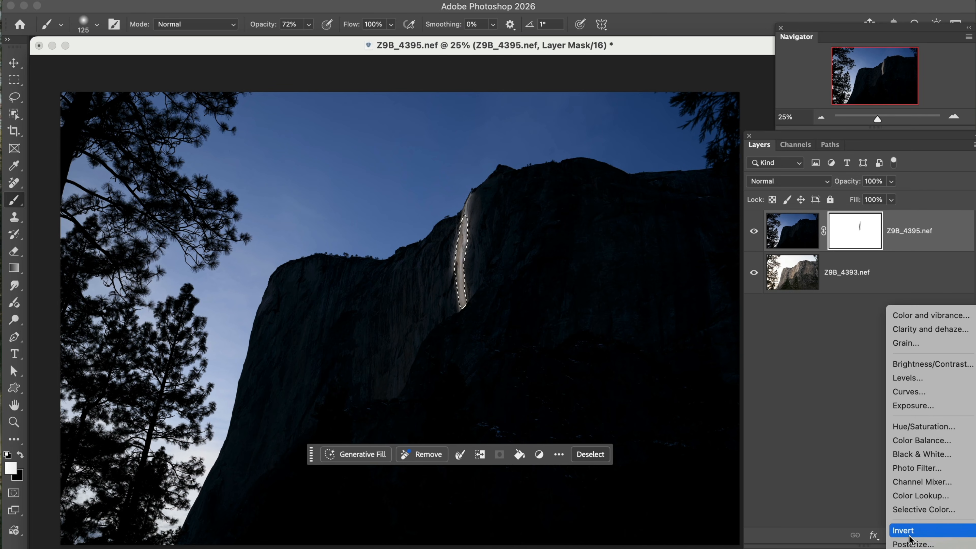
{"action": "left_click", "coordinate": [906, 377]}
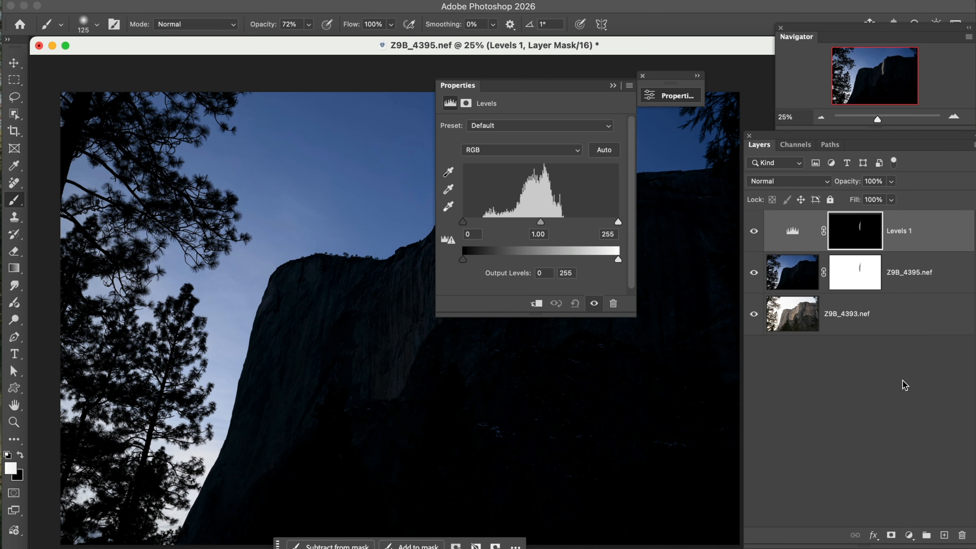
{"action": "left_click_drag", "start_coordinate": [532, 88], "coordinate": [618, 244]}
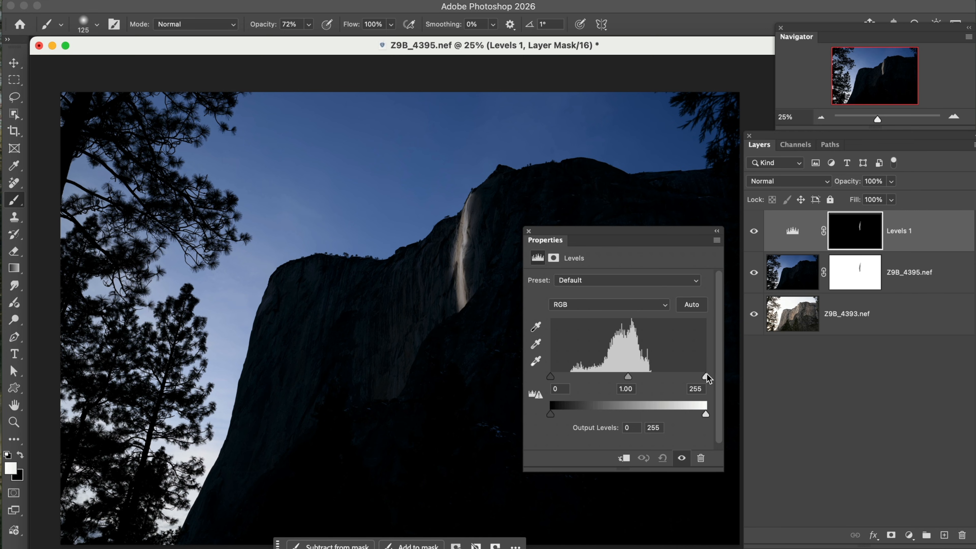
{"action": "left_click_drag", "start_coordinate": [706, 375], "coordinate": [646, 373]}
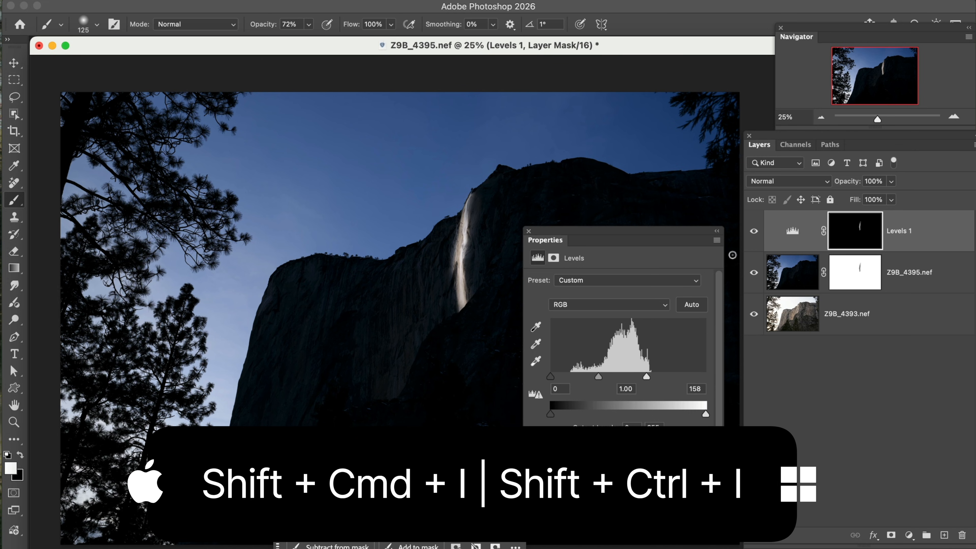
Step: Load the Levels 1 mask as a selection and add a Solid Color fill layer from it
{"action": "left_click", "coordinate": [852, 235], "text": "super"}
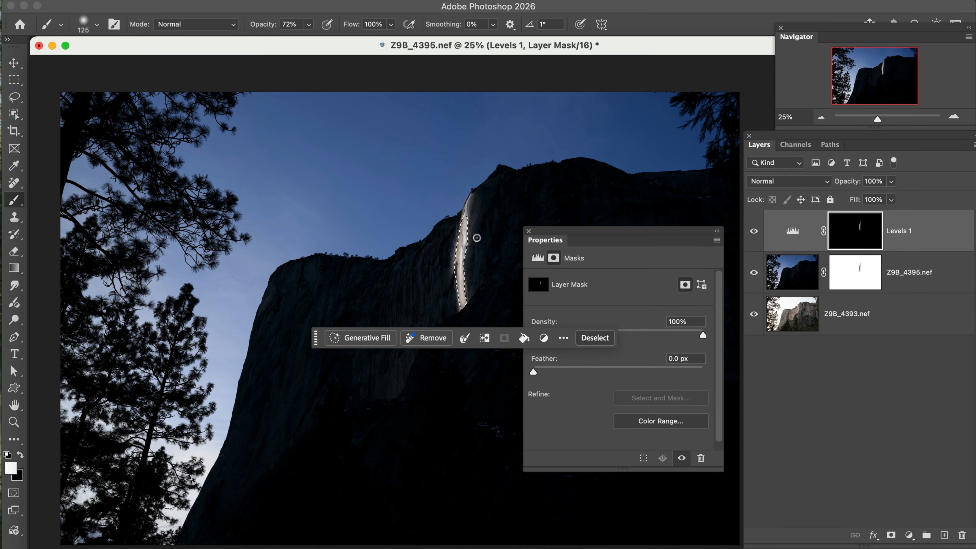
{"action": "left_click", "coordinate": [908, 535]}
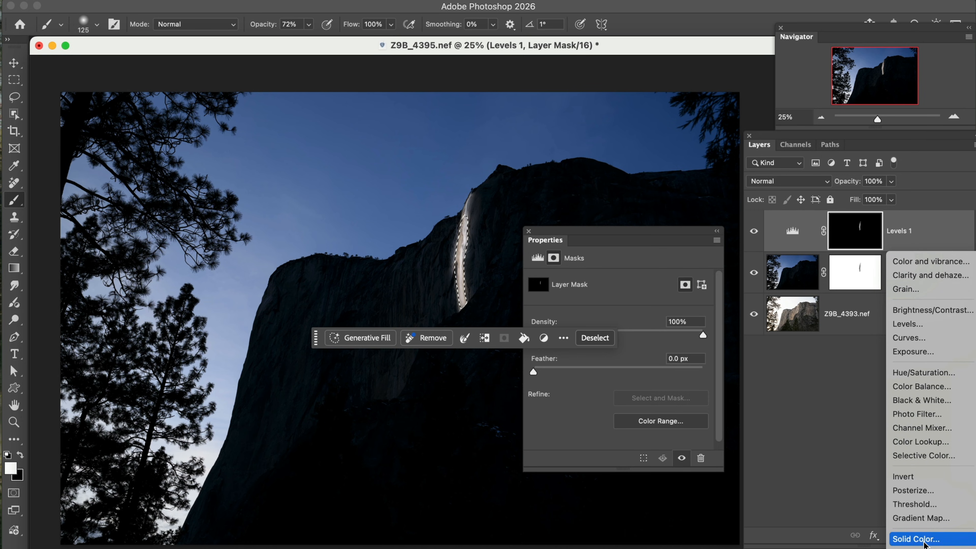
{"action": "left_click", "coordinate": [923, 540]}
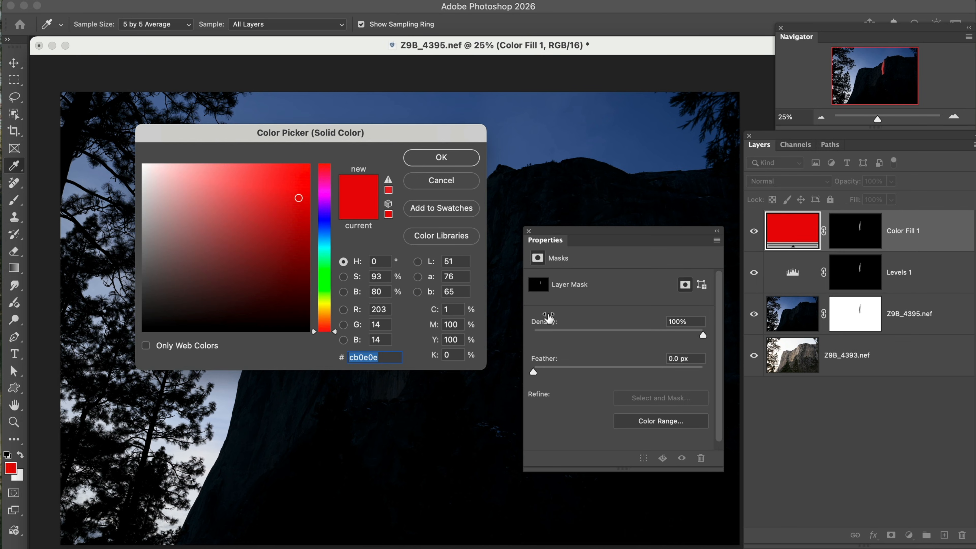
Step: Set the Color Fill 1 color over the waterfall to orange f45c09 and its blend mode to Vivid Light
{"action": "left_click_drag", "start_coordinate": [363, 138], "coordinate": [318, 233]}
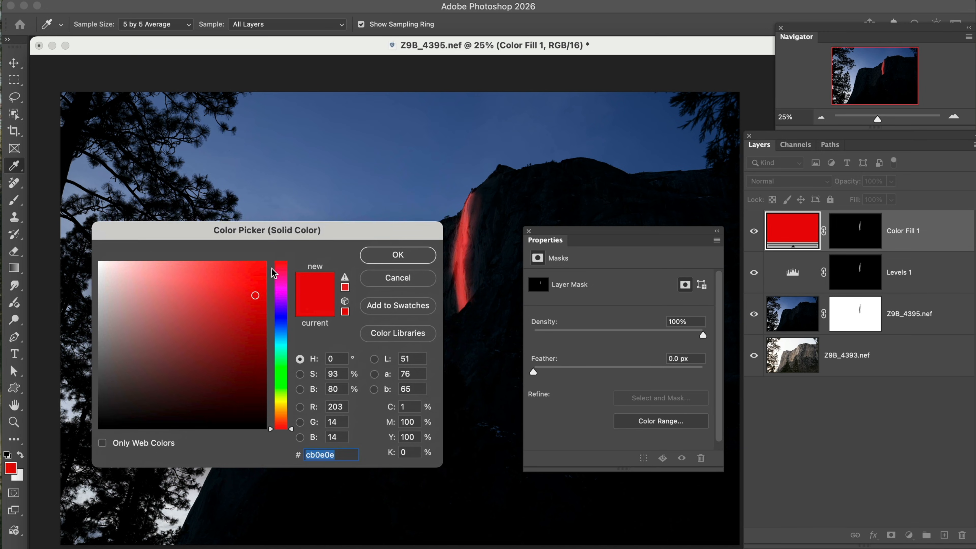
{"action": "left_click", "coordinate": [245, 277]}
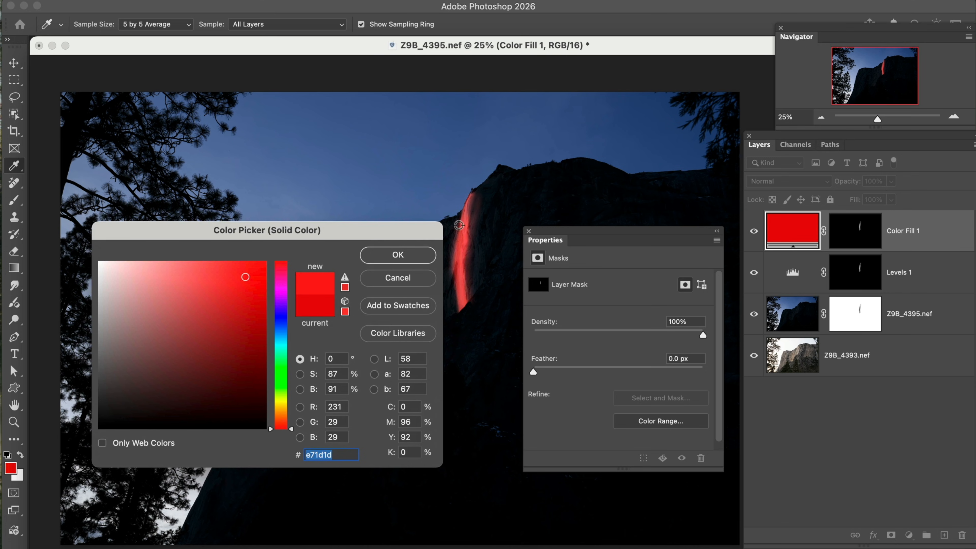
{"action": "left_click", "coordinate": [283, 419]}
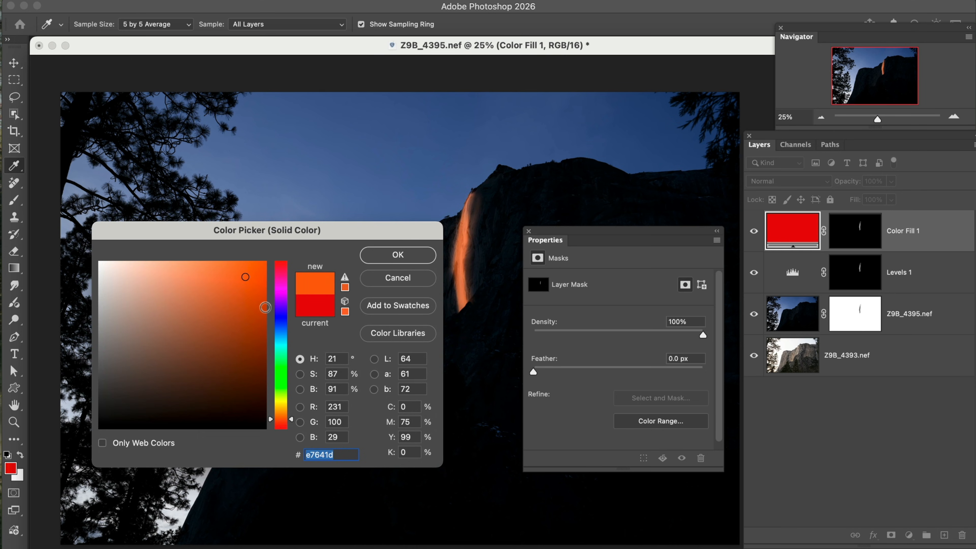
{"action": "left_click", "coordinate": [259, 283]}
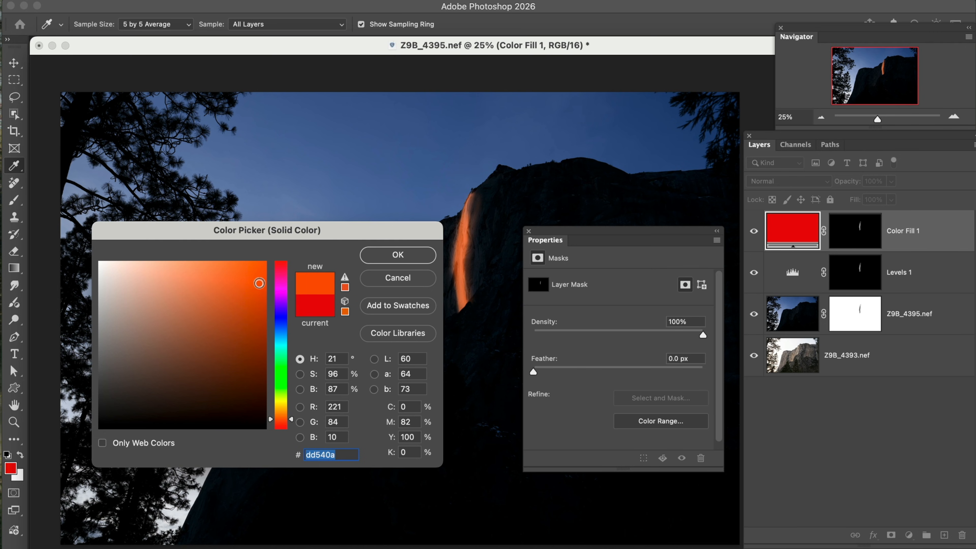
{"action": "left_click", "coordinate": [260, 271]}
{"action": "left_click", "coordinate": [261, 268]}
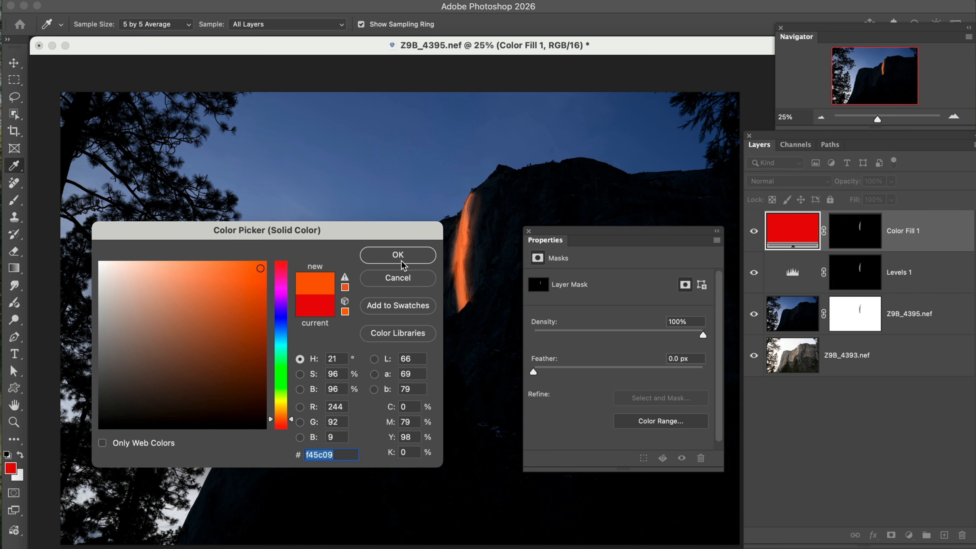
{"action": "left_click", "coordinate": [399, 257]}
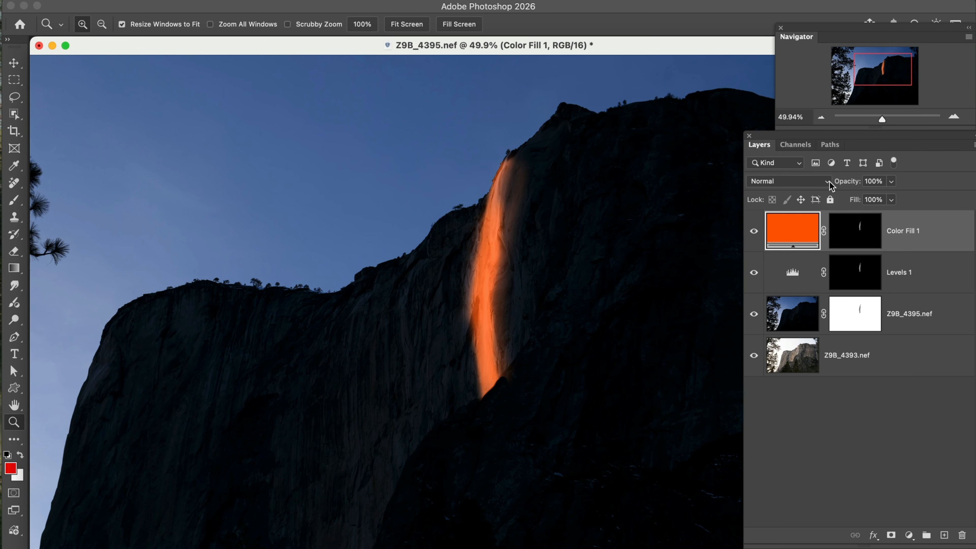
{"action": "left_click", "coordinate": [828, 181]}
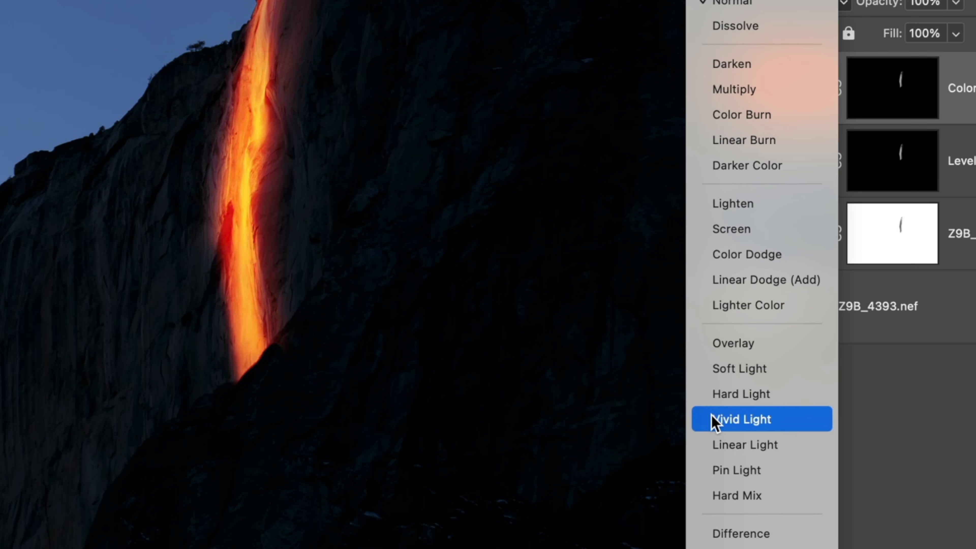
{"action": "left_click", "coordinate": [714, 420]}
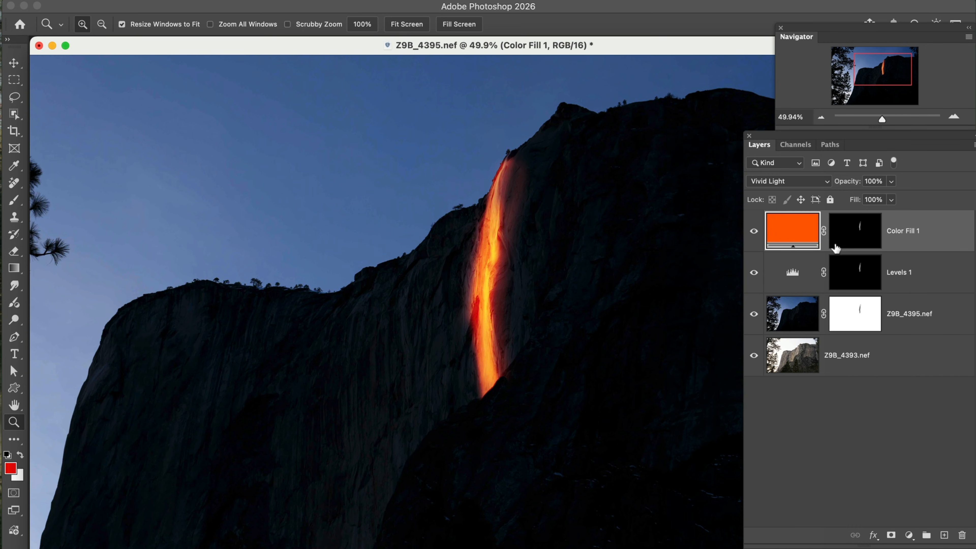
Step: Enlarge the brush to 200, paint black on the Color Fill 1 mask beside the top of the waterfall, and select the Levels 1 mask
{"action": "left_click", "coordinate": [860, 234]}
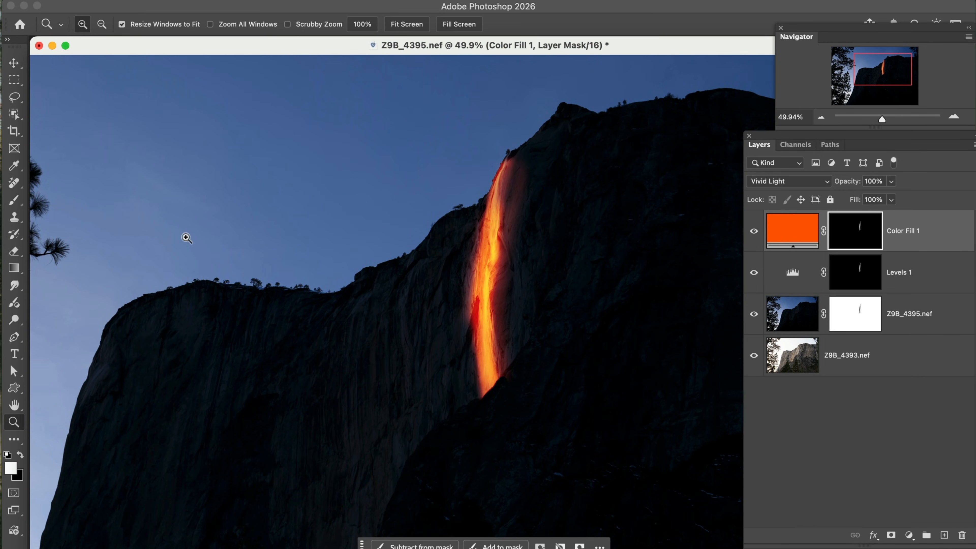
{"action": "left_click", "coordinate": [15, 200]}
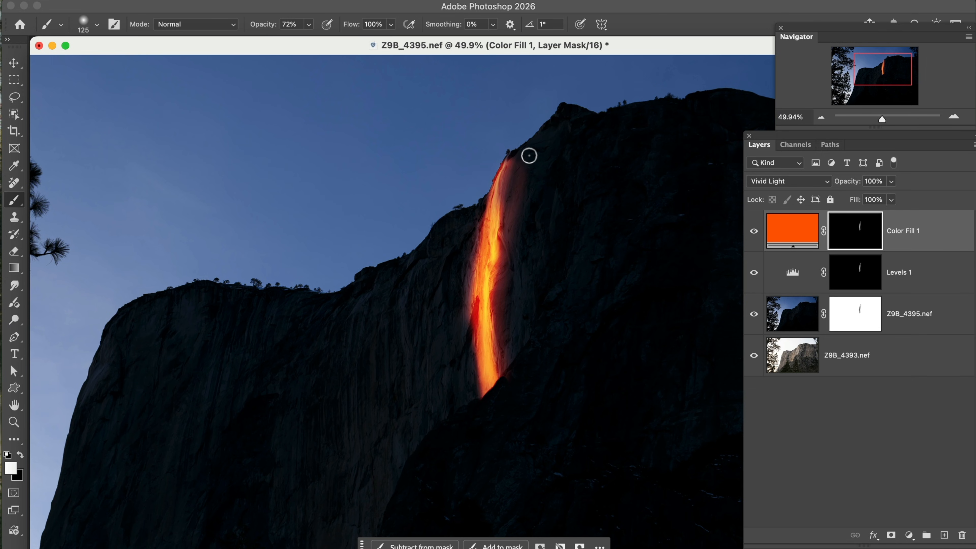
{"action": "key", "text": "bracketright"}
{"action": "key", "text": "bracketright"}
{"action": "key", "text": "bracketright"}
{"action": "left_click_drag", "start_coordinate": [529, 159], "coordinate": [523, 198]}
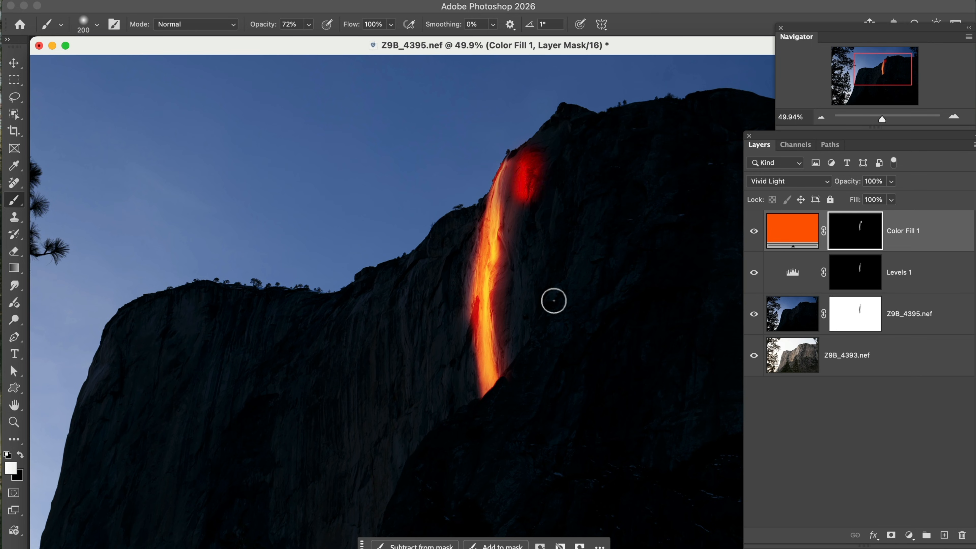
{"action": "key", "text": "super+z"}
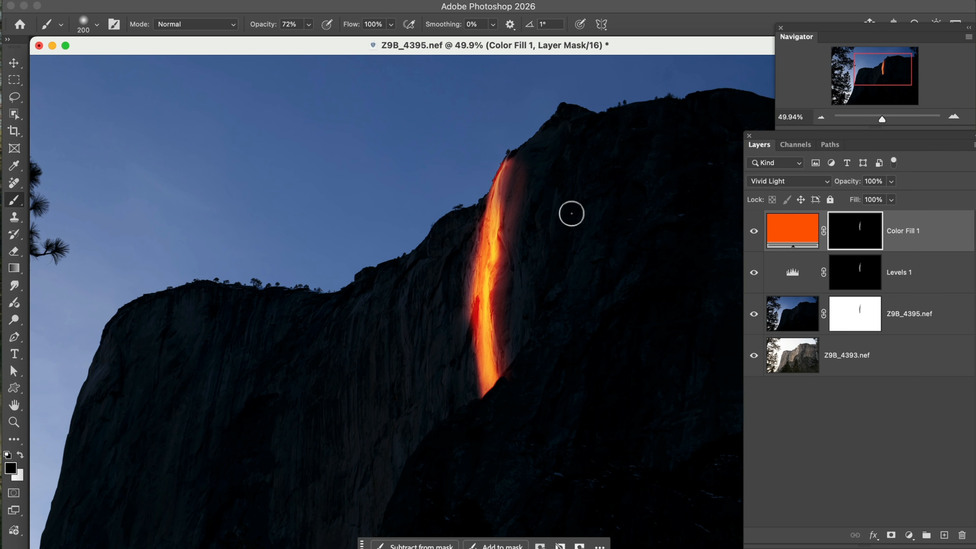
{"action": "mouse_move", "coordinate": [519, 183]}
{"action": "left_mouse_down"}
{"action": "mouse_move", "coordinate": [518, 231]}
{"action": "mouse_move", "coordinate": [519, 199]}
{"action": "left_mouse_up"}
{"action": "left_click", "coordinate": [847, 288]}
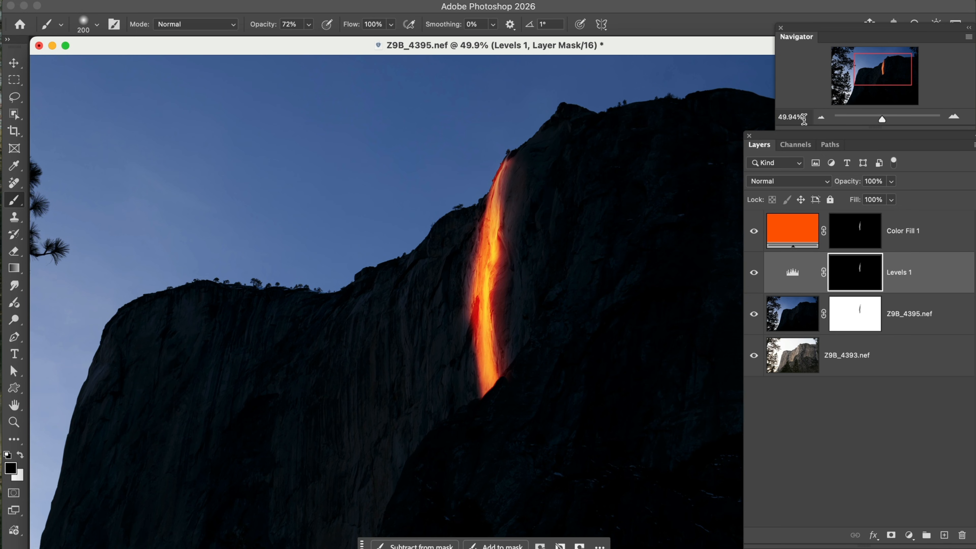
Step: Duplicate the Z9B_4393.nef layer, move the copy above Color Fill 1, and set the brush opacity to 100%
{"action": "left_click", "coordinate": [825, 120]}
{"action": "left_click", "coordinate": [826, 119]}
{"action": "left_click", "coordinate": [826, 120]}
{"action": "left_click", "coordinate": [826, 120]}
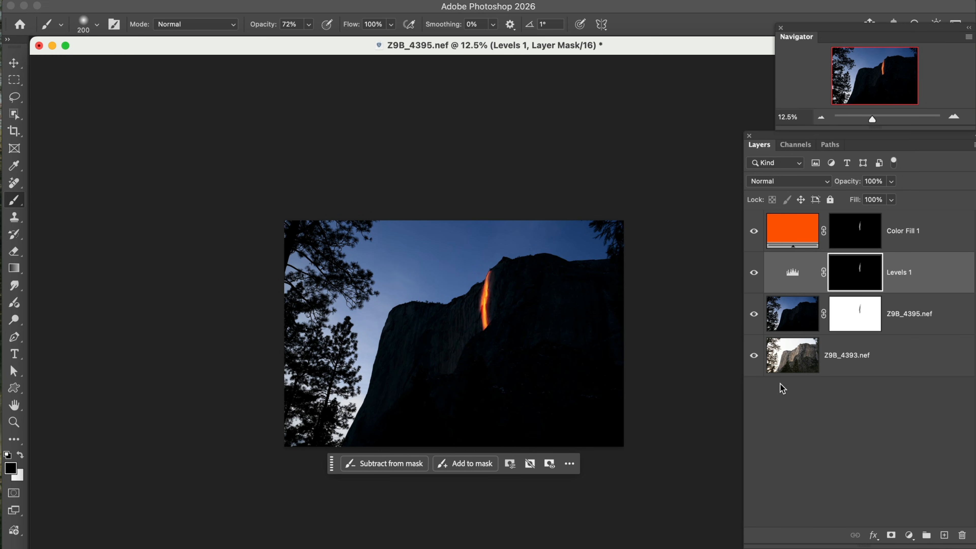
{"action": "left_click", "coordinate": [848, 361]}
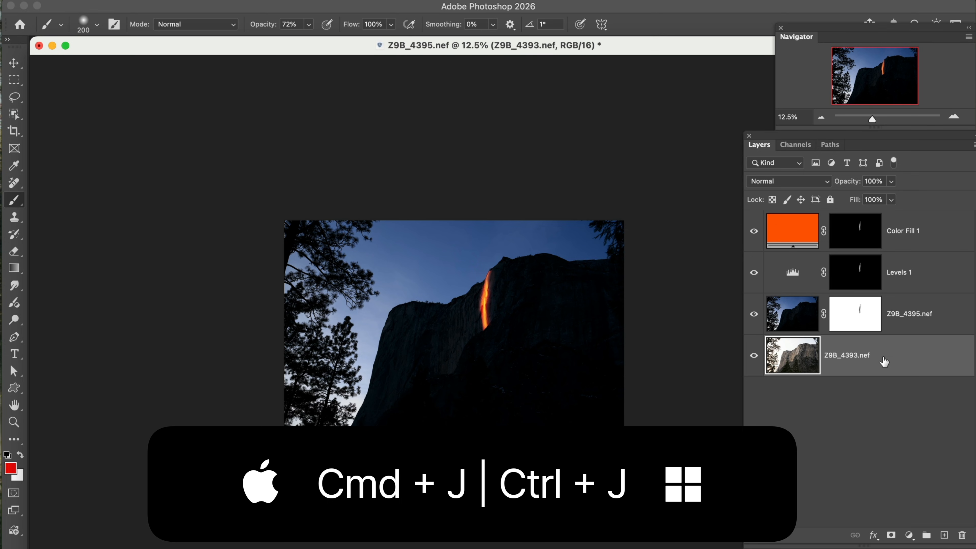
{"action": "key", "text": "super+j"}
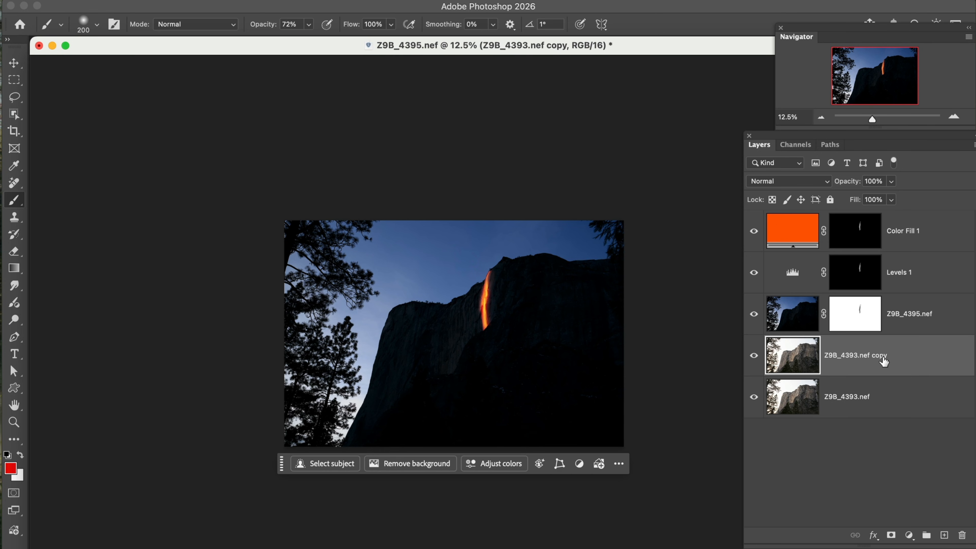
{"action": "left_click_drag", "start_coordinate": [880, 355], "coordinate": [869, 224]}
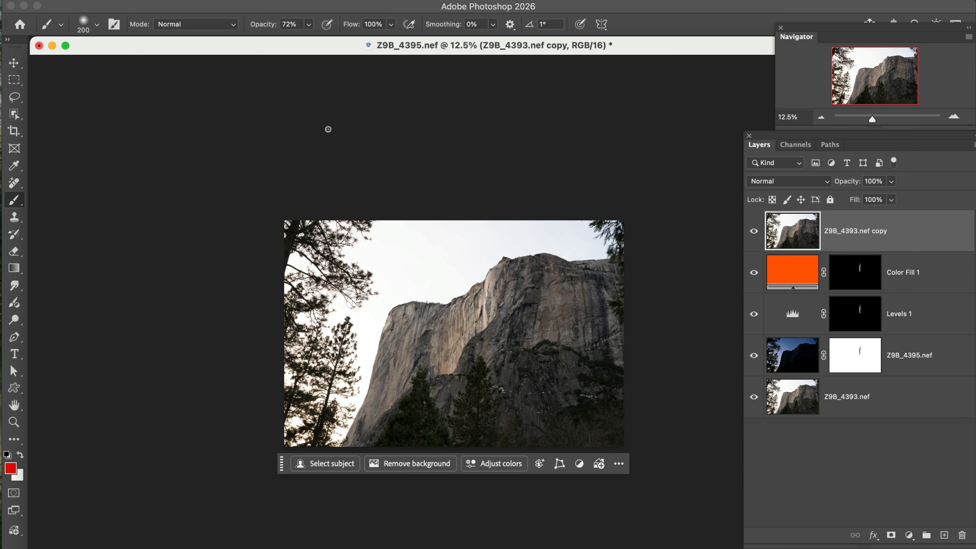
{"action": "left_click_drag", "start_coordinate": [266, 27], "coordinate": [295, 34]}
Step: Hide the three layers above Z9B_4395.nef and select that layer's cliff and trees with Select Subject
{"action": "left_click", "coordinate": [804, 360]}
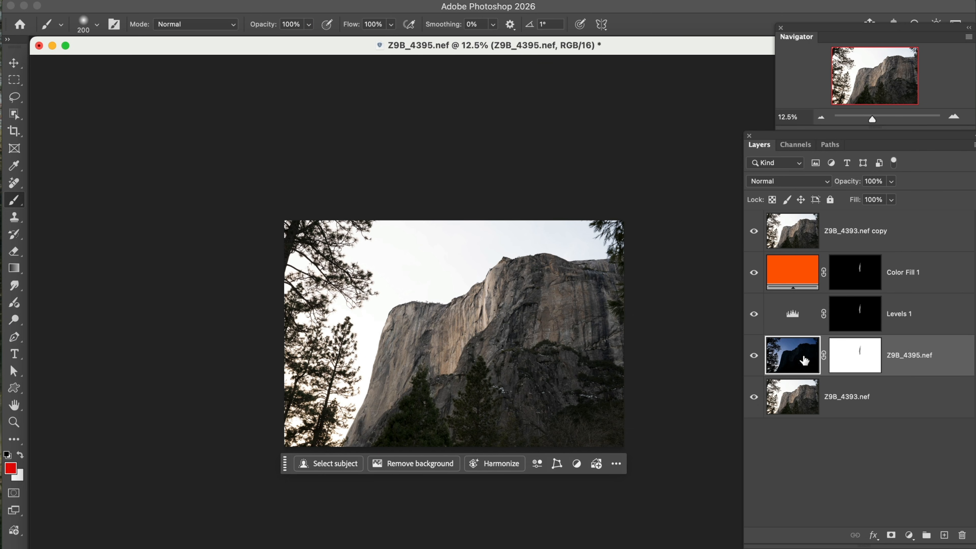
{"action": "left_click", "coordinate": [754, 223]}
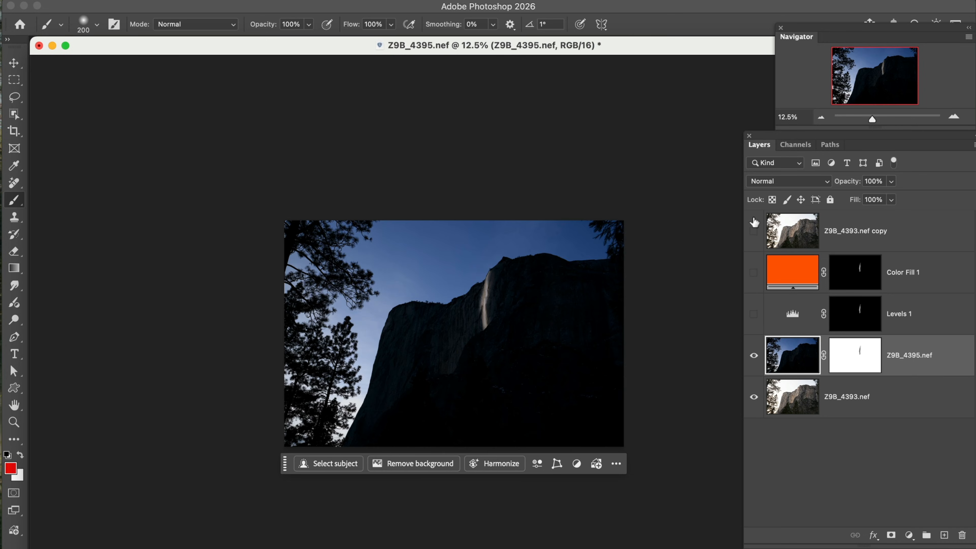
{"action": "left_click", "coordinate": [15, 114]}
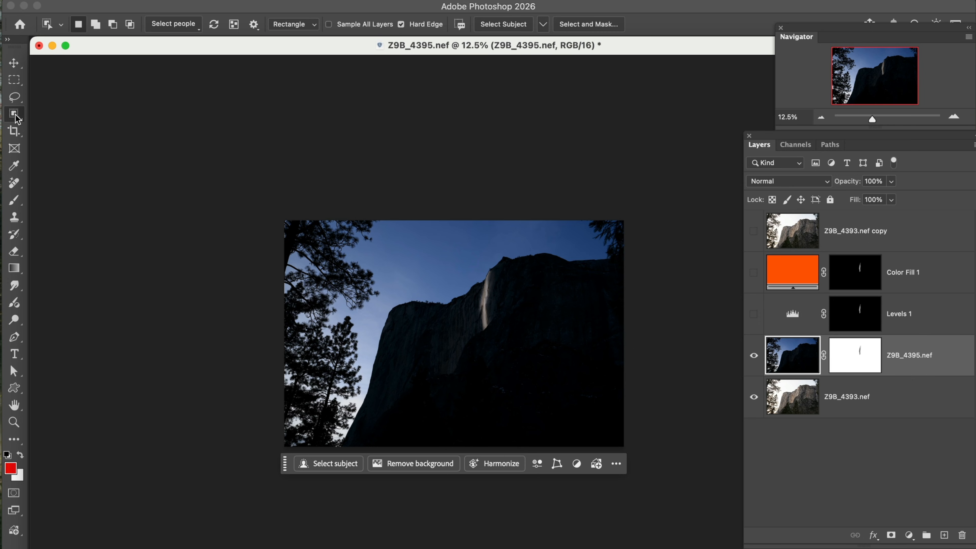
{"action": "left_click", "coordinate": [511, 26]}
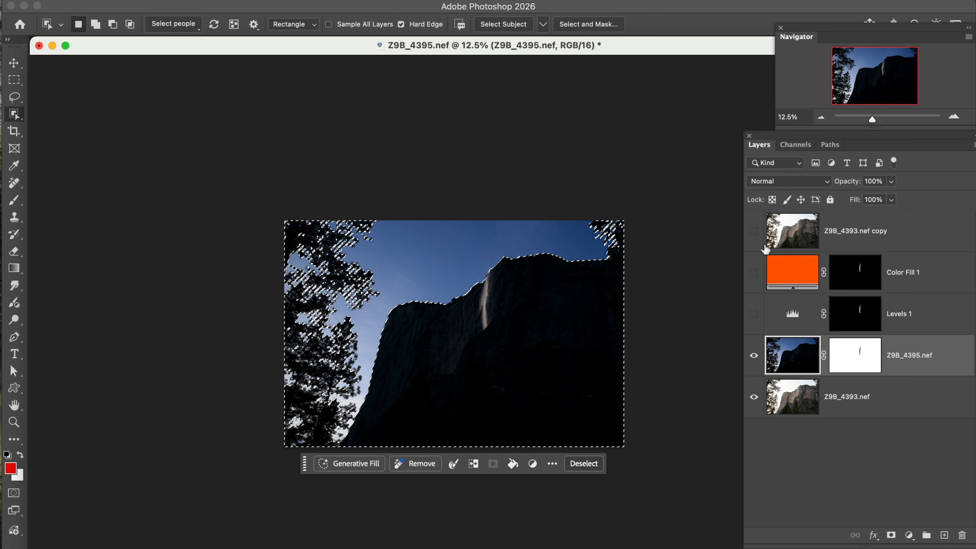
Step: Show the hidden layers again and add a layer mask to Z9B_4393.nef copy from the selection
{"action": "left_click", "coordinate": [754, 233]}
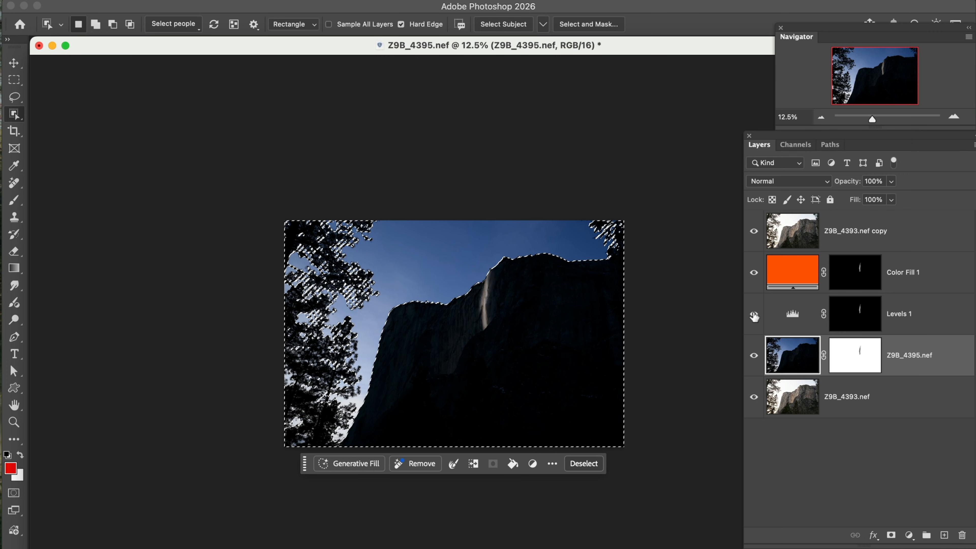
{"action": "left_click", "coordinate": [780, 239]}
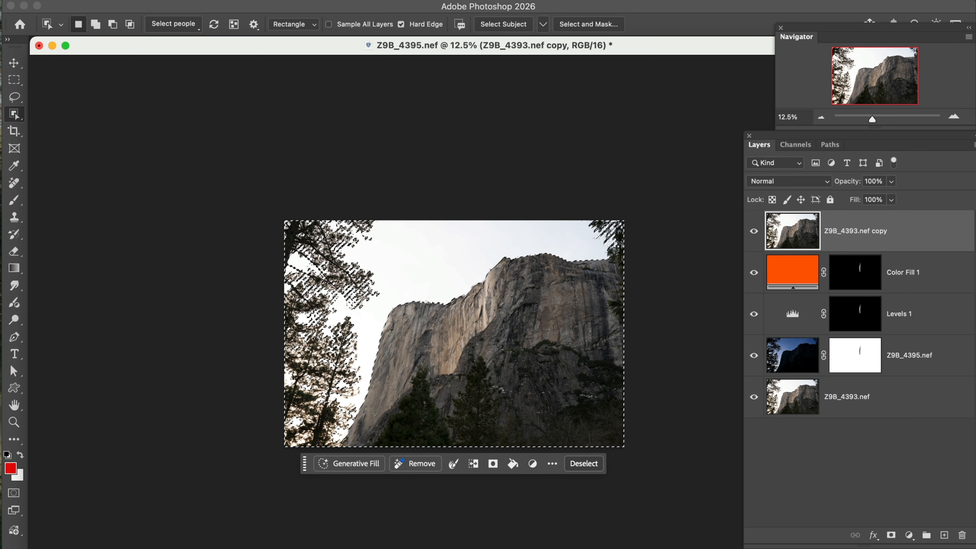
{"action": "left_click", "coordinate": [890, 535]}
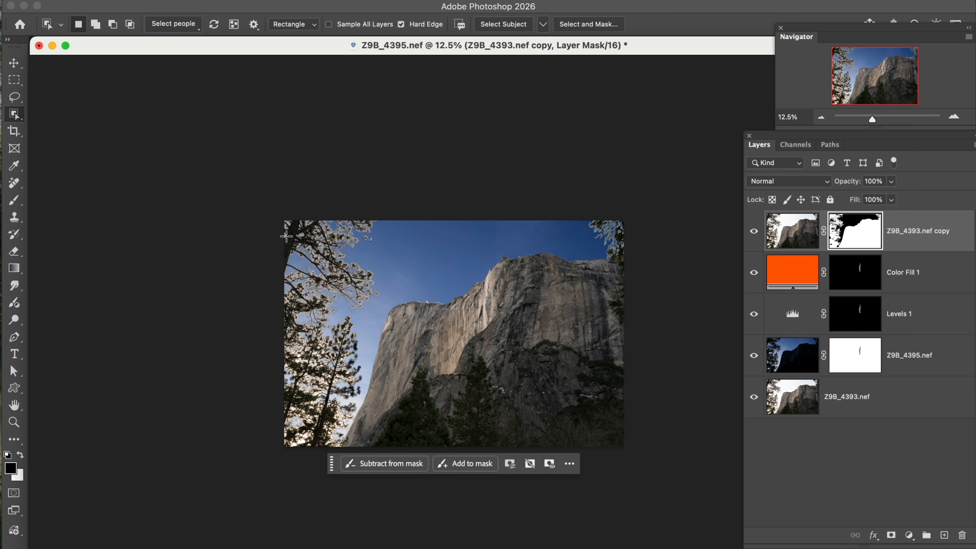
Step: Paint black with a 1600 brush on the Z9B_4393.nef copy mask over the trees on both sides and the dark lower edges
{"action": "left_click", "coordinate": [9, 207]}
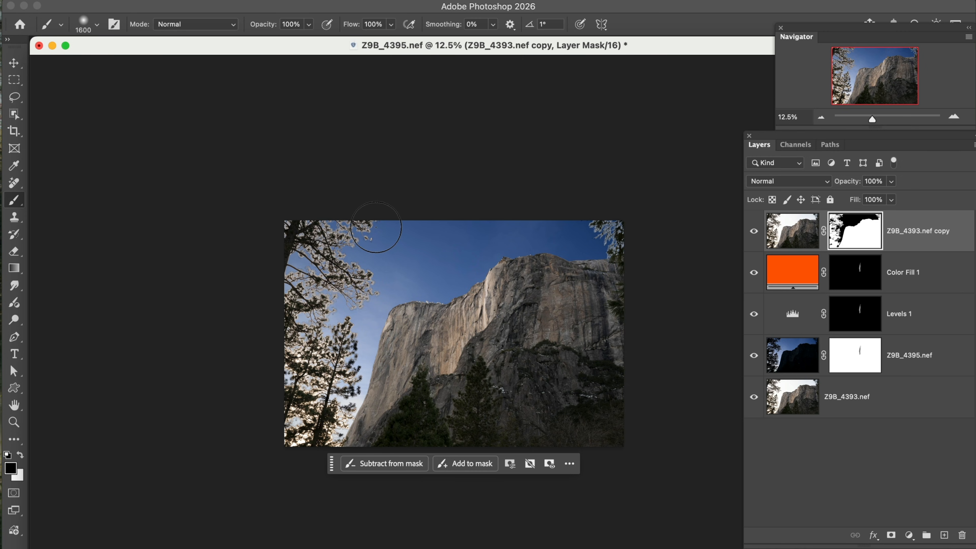
{"action": "mouse_move", "coordinate": [374, 227]}
{"action": "left_mouse_down"}
{"action": "mouse_move", "coordinate": [326, 246]}
{"action": "mouse_move", "coordinate": [342, 262]}
{"action": "mouse_move", "coordinate": [326, 285]}
{"action": "mouse_move", "coordinate": [357, 287]}
{"action": "mouse_move", "coordinate": [306, 307]}
{"action": "mouse_move", "coordinate": [302, 388]}
{"action": "mouse_move", "coordinate": [320, 329]}
{"action": "mouse_move", "coordinate": [338, 392]}
{"action": "mouse_move", "coordinate": [325, 420]}
{"action": "mouse_move", "coordinate": [287, 439]}
{"action": "left_mouse_up"}
{"action": "left_click_drag", "start_coordinate": [316, 240], "coordinate": [308, 241]}
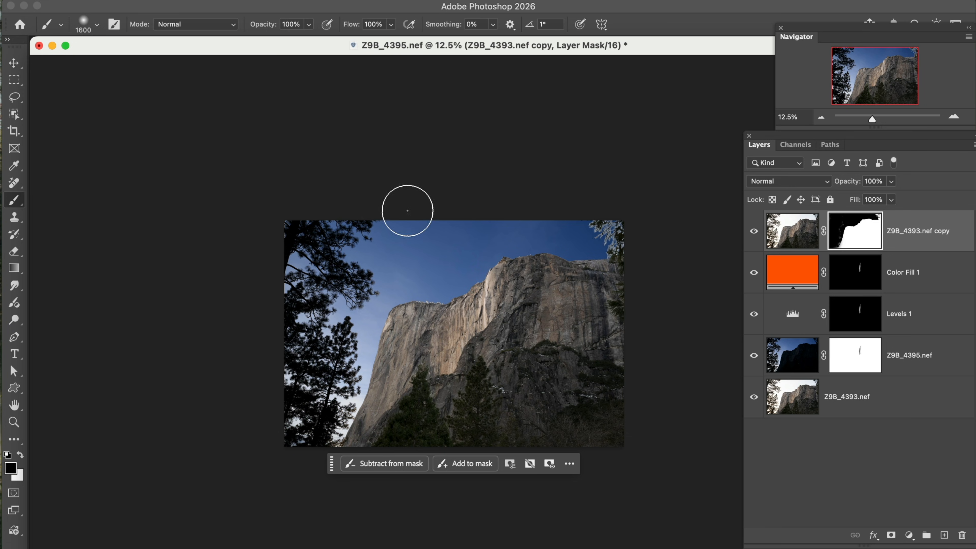
{"action": "mouse_move", "coordinate": [606, 214]}
{"action": "left_mouse_down"}
{"action": "mouse_move", "coordinate": [620, 251]}
{"action": "mouse_move", "coordinate": [627, 390]}
{"action": "mouse_move", "coordinate": [596, 425]}
{"action": "mouse_move", "coordinate": [557, 447]}
{"action": "mouse_move", "coordinate": [444, 461]}
{"action": "mouse_move", "coordinate": [369, 442]}
{"action": "mouse_move", "coordinate": [315, 445]}
{"action": "mouse_move", "coordinate": [265, 425]}
{"action": "left_mouse_up"}
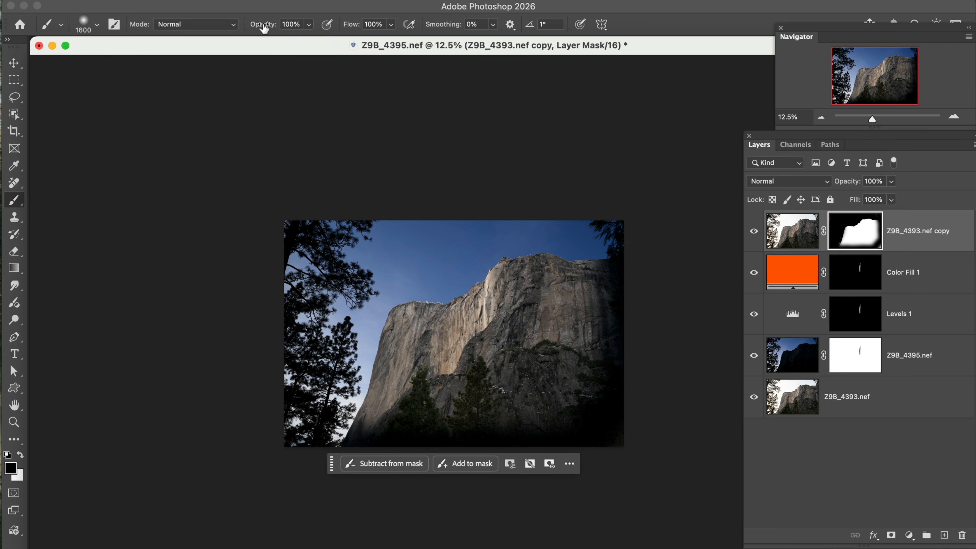
Step: Lower the brush opacity to 18% and paint black on the Z9B_4393.nef copy mask over the waterfall and the surrounding cliff
{"action": "left_click_drag", "start_coordinate": [262, 29], "coordinate": [250, 33]}
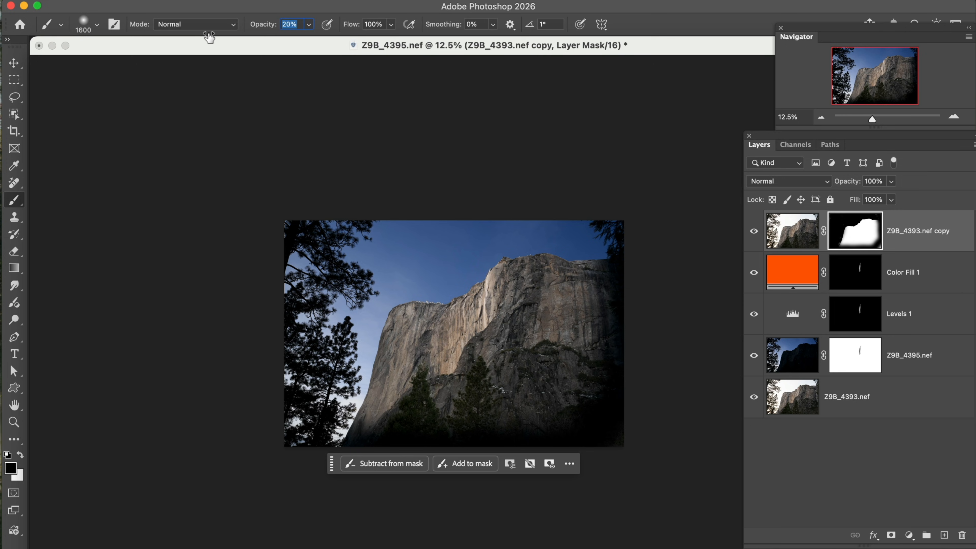
{"action": "key", "text": "Return"}
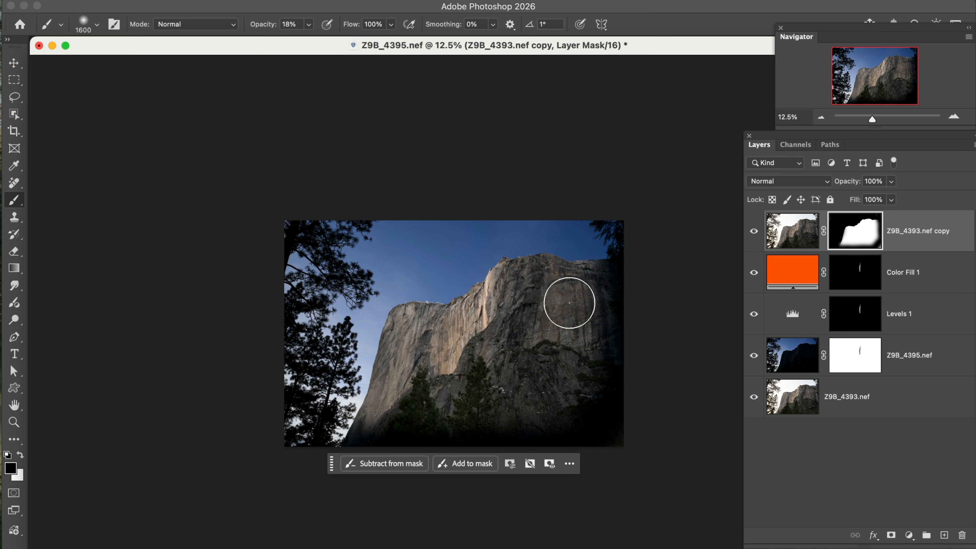
{"action": "mouse_move", "coordinate": [515, 300]}
{"action": "left_mouse_down"}
{"action": "mouse_move", "coordinate": [479, 320]}
{"action": "mouse_move", "coordinate": [468, 347]}
{"action": "mouse_move", "coordinate": [510, 325]}
{"action": "mouse_move", "coordinate": [443, 366]}
{"action": "mouse_move", "coordinate": [493, 310]}
{"action": "left_mouse_up"}
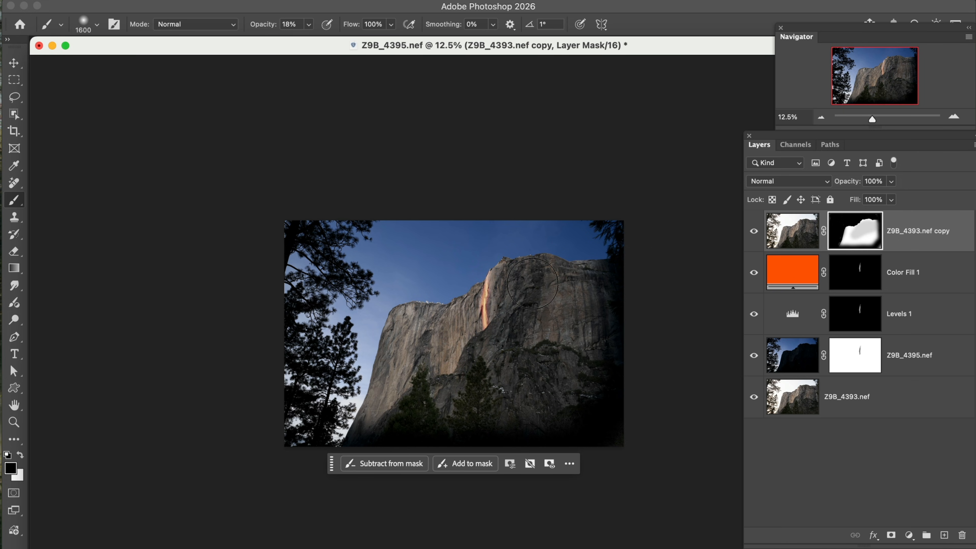
{"action": "mouse_move", "coordinate": [534, 360]}
{"action": "left_mouse_down"}
{"action": "mouse_move", "coordinate": [494, 321]}
{"action": "mouse_move", "coordinate": [419, 333]}
{"action": "mouse_move", "coordinate": [391, 405]}
{"action": "mouse_move", "coordinate": [454, 331]}
{"action": "mouse_move", "coordinate": [448, 378]}
{"action": "mouse_move", "coordinate": [461, 357]}
{"action": "mouse_move", "coordinate": [457, 386]}
{"action": "mouse_move", "coordinate": [474, 359]}
{"action": "mouse_move", "coordinate": [503, 399]}
{"action": "mouse_move", "coordinate": [505, 361]}
{"action": "mouse_move", "coordinate": [521, 391]}
{"action": "mouse_move", "coordinate": [538, 390]}
{"action": "mouse_move", "coordinate": [540, 343]}
{"action": "mouse_move", "coordinate": [550, 380]}
{"action": "mouse_move", "coordinate": [568, 336]}
{"action": "mouse_move", "coordinate": [578, 356]}
{"action": "mouse_move", "coordinate": [577, 328]}
{"action": "mouse_move", "coordinate": [591, 309]}
{"action": "mouse_move", "coordinate": [525, 290]}
{"action": "mouse_move", "coordinate": [598, 292]}
{"action": "mouse_move", "coordinate": [513, 287]}
{"action": "mouse_move", "coordinate": [511, 336]}
{"action": "mouse_move", "coordinate": [493, 338]}
{"action": "mouse_move", "coordinate": [473, 317]}
{"action": "mouse_move", "coordinate": [455, 358]}
{"action": "mouse_move", "coordinate": [462, 334]}
{"action": "mouse_move", "coordinate": [414, 334]}
{"action": "mouse_move", "coordinate": [402, 347]}
{"action": "mouse_move", "coordinate": [391, 408]}
{"action": "mouse_move", "coordinate": [441, 350]}
{"action": "mouse_move", "coordinate": [429, 376]}
{"action": "mouse_move", "coordinate": [411, 331]}
{"action": "mouse_move", "coordinate": [394, 379]}
{"action": "mouse_move", "coordinate": [444, 388]}
{"action": "mouse_move", "coordinate": [468, 373]}
{"action": "mouse_move", "coordinate": [603, 448]}
{"action": "left_mouse_up"}
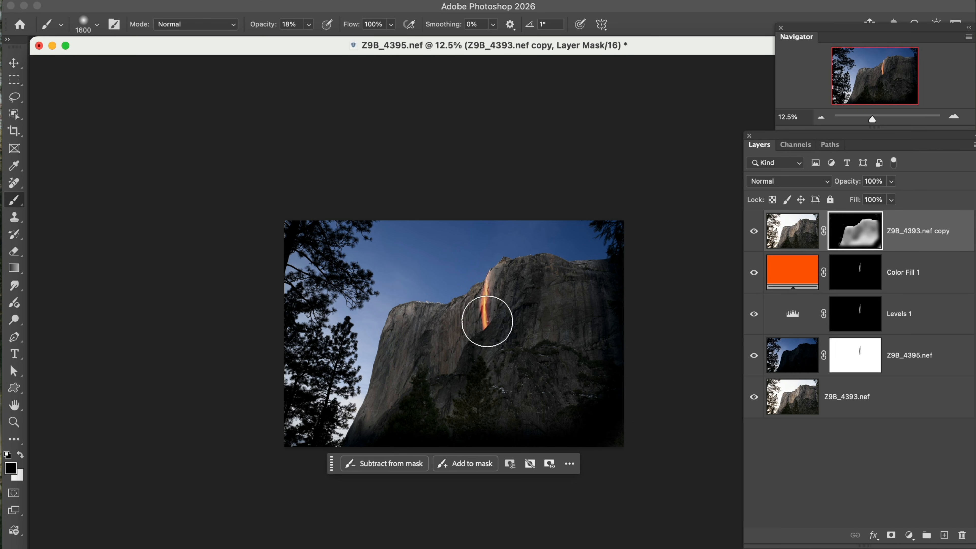
Step: Load the Color Fill 1 mask as a selection, fill it with black at 100% on the Z9B_4393.nef copy mask, and deselect
{"action": "left_click", "coordinate": [848, 283], "text": "super"}
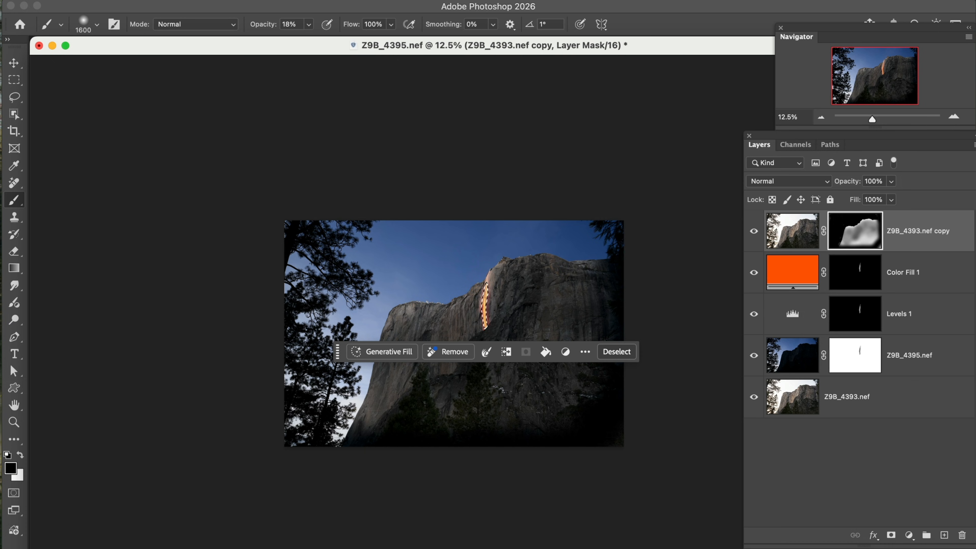
{"action": "left_click", "coordinate": [164, 0]}
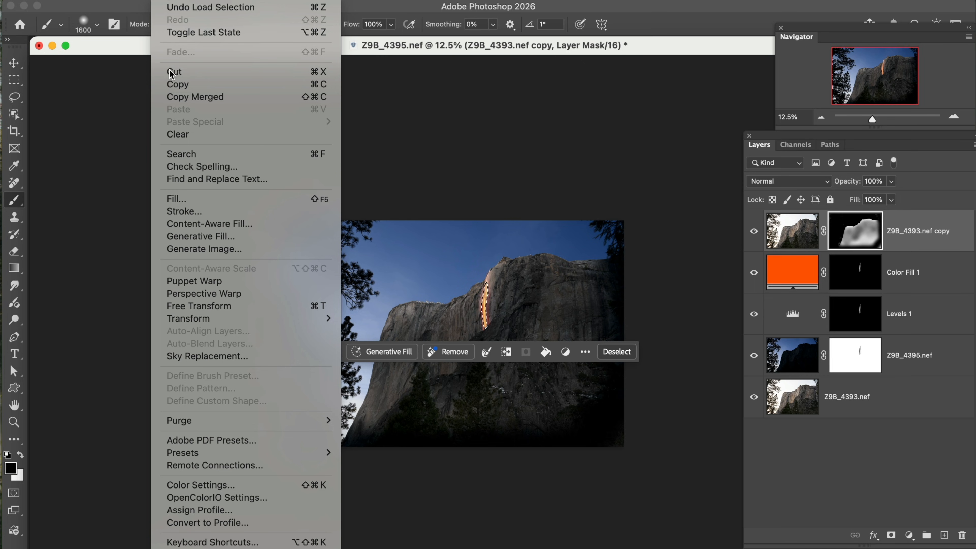
{"action": "left_click", "coordinate": [177, 198]}
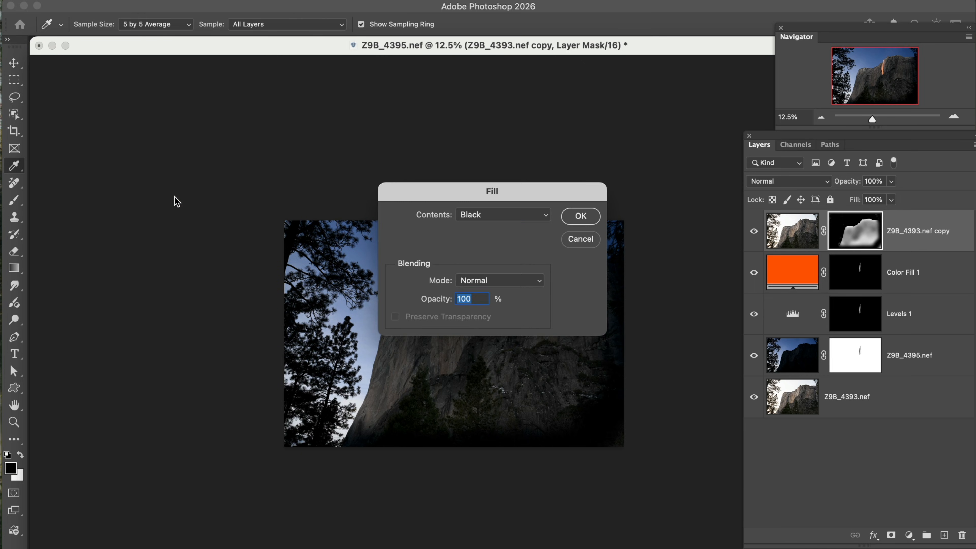
{"action": "left_click_drag", "start_coordinate": [404, 195], "coordinate": [149, 141]}
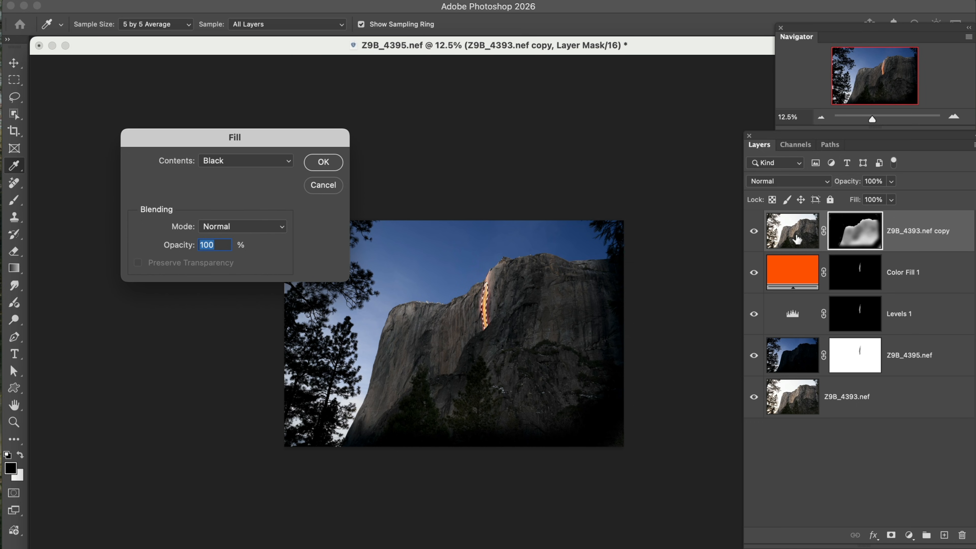
{"action": "left_click", "coordinate": [322, 168]}
{"action": "key", "text": "b"}
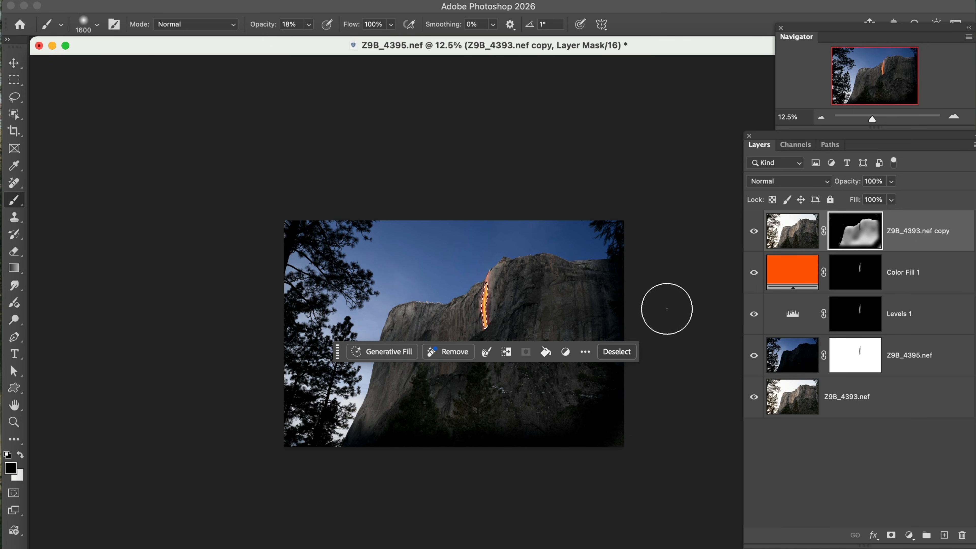
{"action": "key", "text": "super+d"}
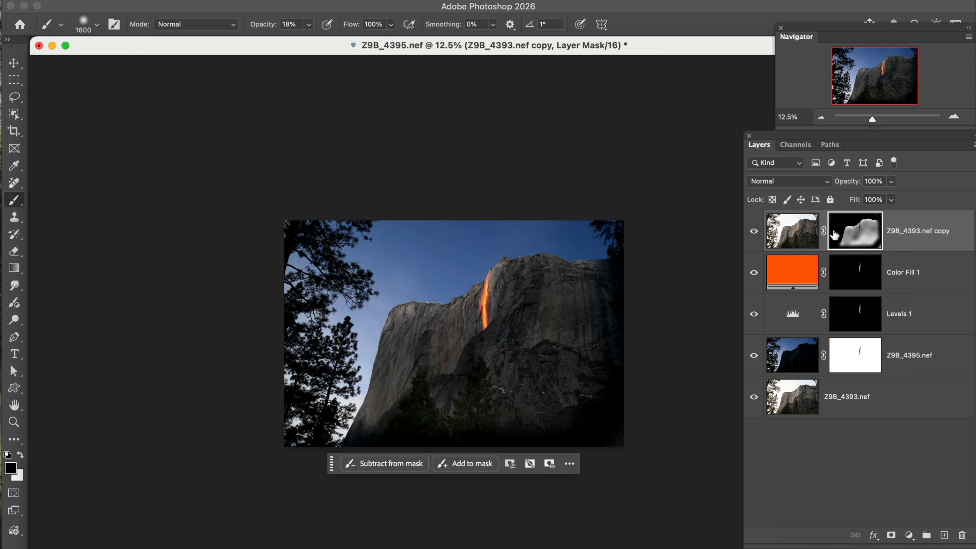
Step: Paint black at 18% opacity with the 1600 brush across the whole cliff face on the Z9B_4393.nef copy mask to darken it
{"action": "mouse_move", "coordinate": [531, 300]}
{"action": "left_mouse_down"}
{"action": "mouse_move", "coordinate": [515, 291]}
{"action": "mouse_move", "coordinate": [513, 298]}
{"action": "left_mouse_up"}
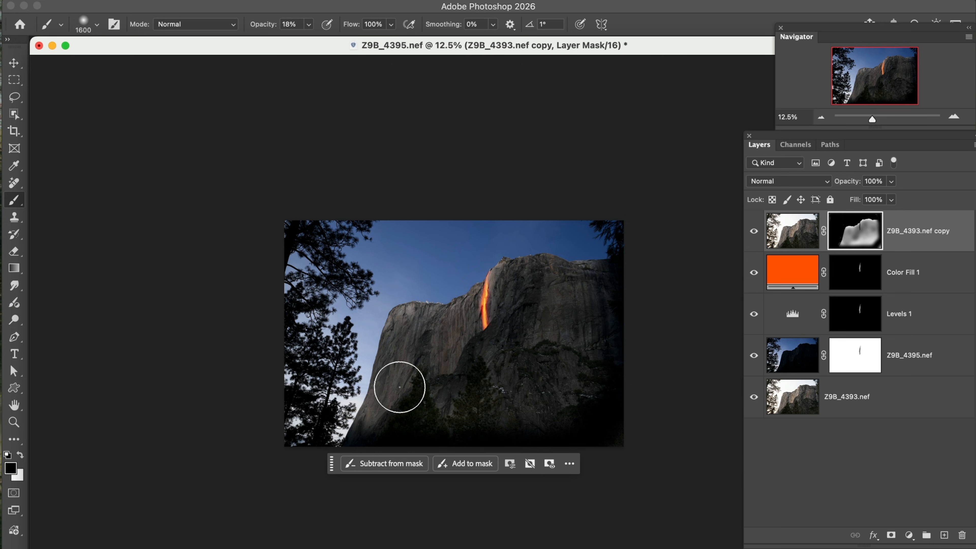
{"action": "mouse_move", "coordinate": [372, 429]}
{"action": "left_mouse_down"}
{"action": "mouse_move", "coordinate": [404, 334]}
{"action": "mouse_move", "coordinate": [432, 336]}
{"action": "mouse_move", "coordinate": [444, 383]}
{"action": "mouse_move", "coordinate": [449, 334]}
{"action": "mouse_move", "coordinate": [402, 404]}
{"action": "mouse_move", "coordinate": [438, 340]}
{"action": "mouse_move", "coordinate": [422, 352]}
{"action": "mouse_move", "coordinate": [406, 332]}
{"action": "mouse_move", "coordinate": [459, 389]}
{"action": "mouse_move", "coordinate": [492, 372]}
{"action": "mouse_move", "coordinate": [526, 300]}
{"action": "mouse_move", "coordinate": [568, 314]}
{"action": "mouse_move", "coordinate": [586, 312]}
{"action": "mouse_move", "coordinate": [583, 296]}
{"action": "mouse_move", "coordinate": [526, 420]}
{"action": "mouse_move", "coordinate": [568, 358]}
{"action": "mouse_move", "coordinate": [561, 404]}
{"action": "mouse_move", "coordinate": [602, 309]}
{"action": "left_mouse_up"}
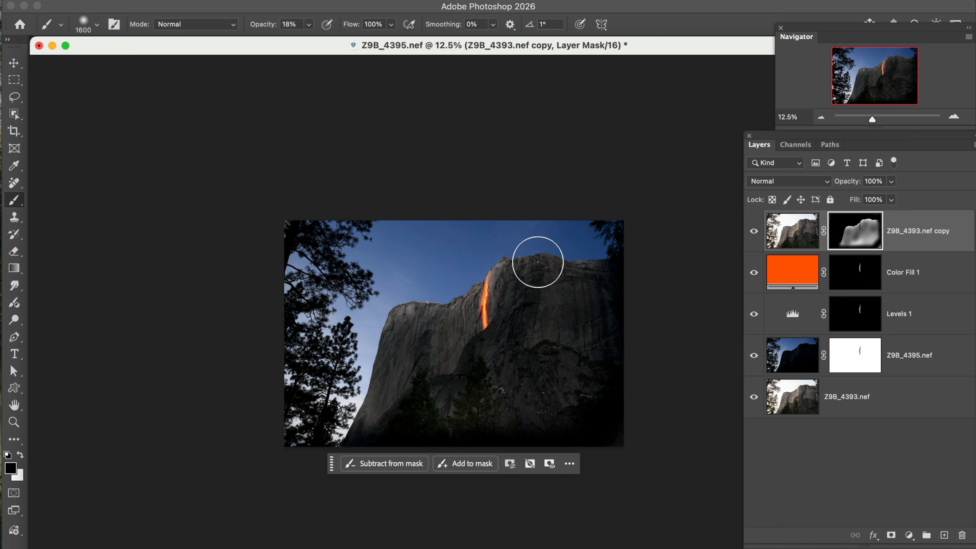
{"action": "mouse_move", "coordinate": [498, 254]}
{"action": "left_mouse_down"}
{"action": "mouse_move", "coordinate": [525, 333]}
{"action": "mouse_move", "coordinate": [503, 272]}
{"action": "mouse_move", "coordinate": [517, 290]}
{"action": "mouse_move", "coordinate": [573, 281]}
{"action": "mouse_move", "coordinate": [592, 408]}
{"action": "left_mouse_up"}
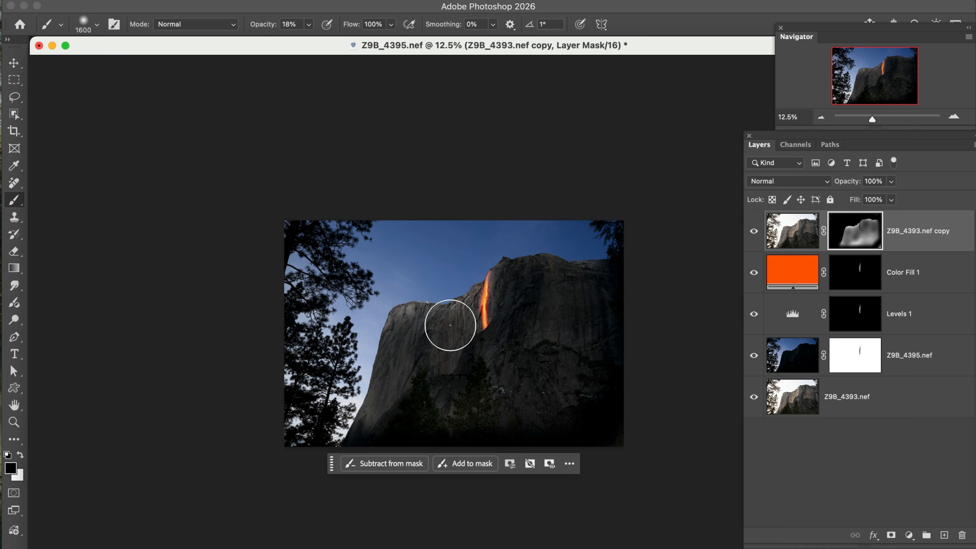
{"action": "mouse_move", "coordinate": [434, 289]}
{"action": "left_mouse_down"}
{"action": "mouse_move", "coordinate": [405, 305]}
{"action": "mouse_move", "coordinate": [383, 352]}
{"action": "mouse_move", "coordinate": [366, 446]}
{"action": "mouse_move", "coordinate": [385, 407]}
{"action": "left_mouse_up"}
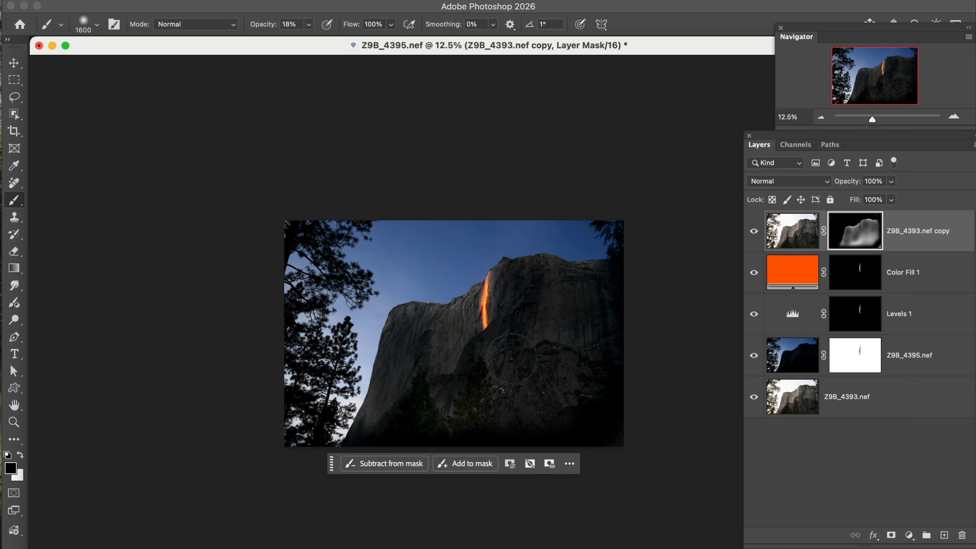
{"action": "left_click_drag", "start_coordinate": [444, 334], "coordinate": [448, 410]}
{"action": "left_click_drag", "start_coordinate": [418, 371], "coordinate": [369, 425]}
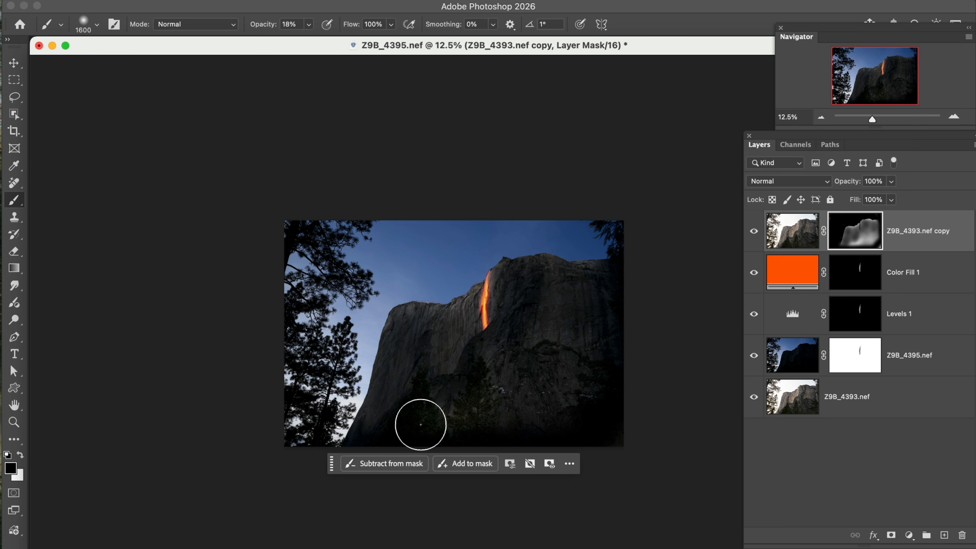
{"action": "left_click_drag", "start_coordinate": [604, 337], "coordinate": [608, 322]}
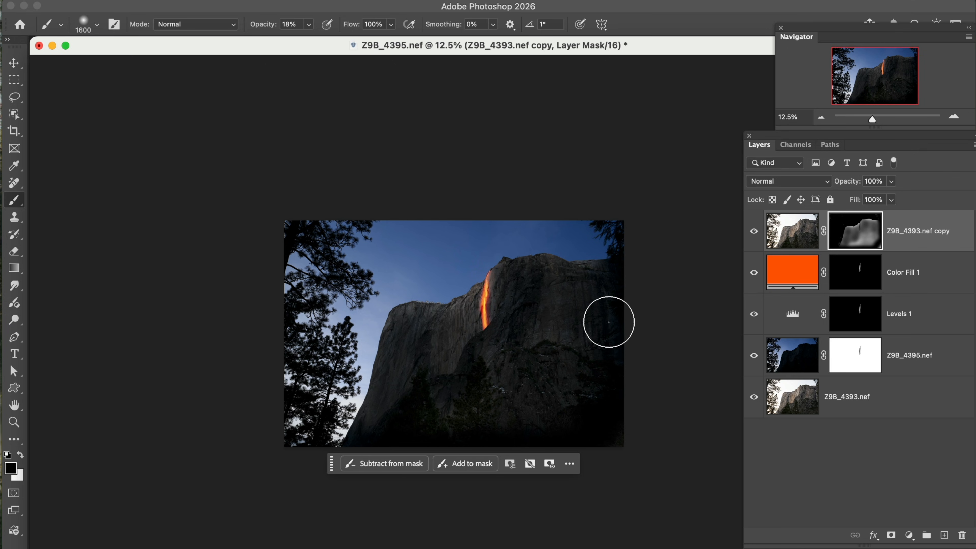